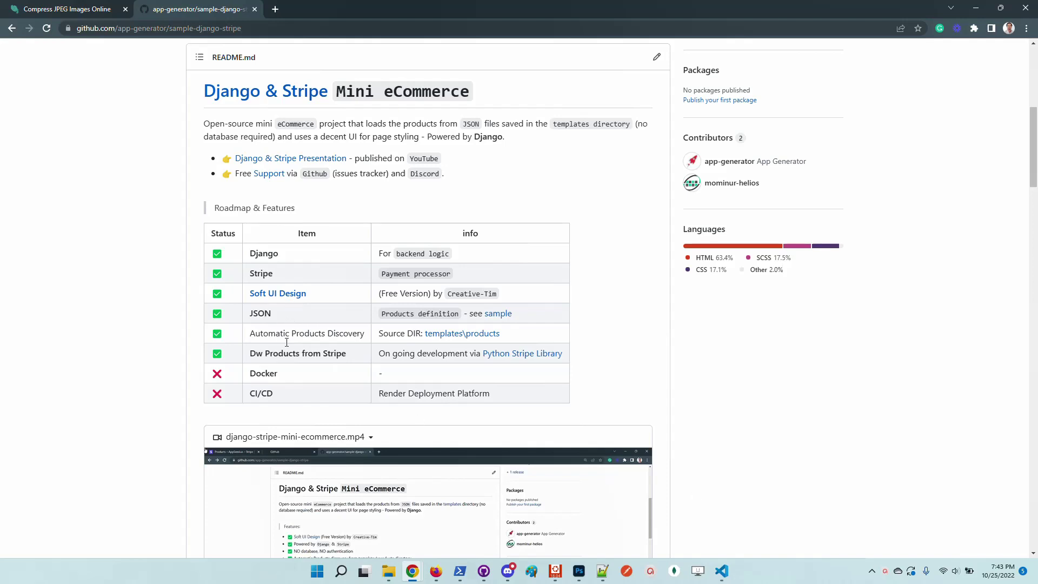
Review the sample-django-stripe template page and highlight the 'Dw Products from Stripe' roadmap item
{"action": "left_click_drag", "start_coordinate": [346, 354], "coordinate": [248, 353]}
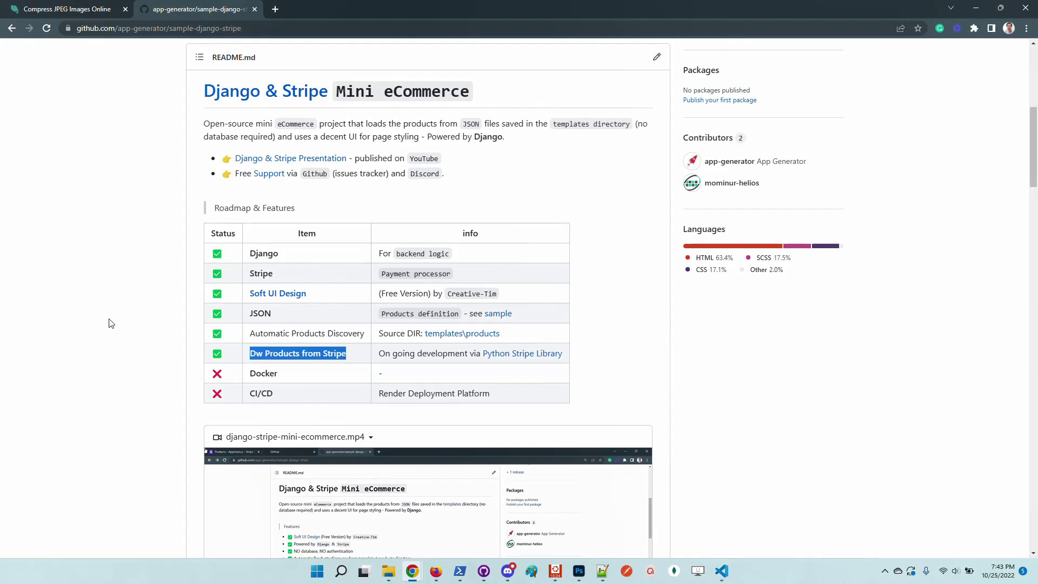
{"action": "scroll", "coordinate": [111, 323], "scroll_direction": "up", "scroll_amount": 1}
{"action": "scroll", "coordinate": [93, 288], "scroll_direction": "down", "scroll_amount": 2}
{"action": "scroll", "coordinate": [92, 288], "scroll_direction": "up", "scroll_amount": 2}
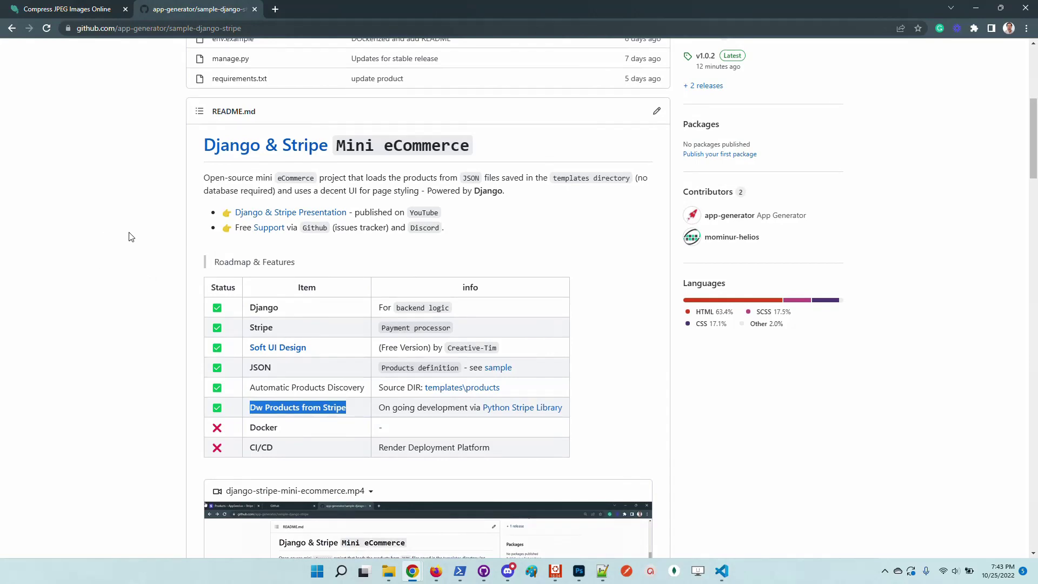
{"action": "scroll", "coordinate": [129, 237], "scroll_direction": "down", "scroll_amount": 1}
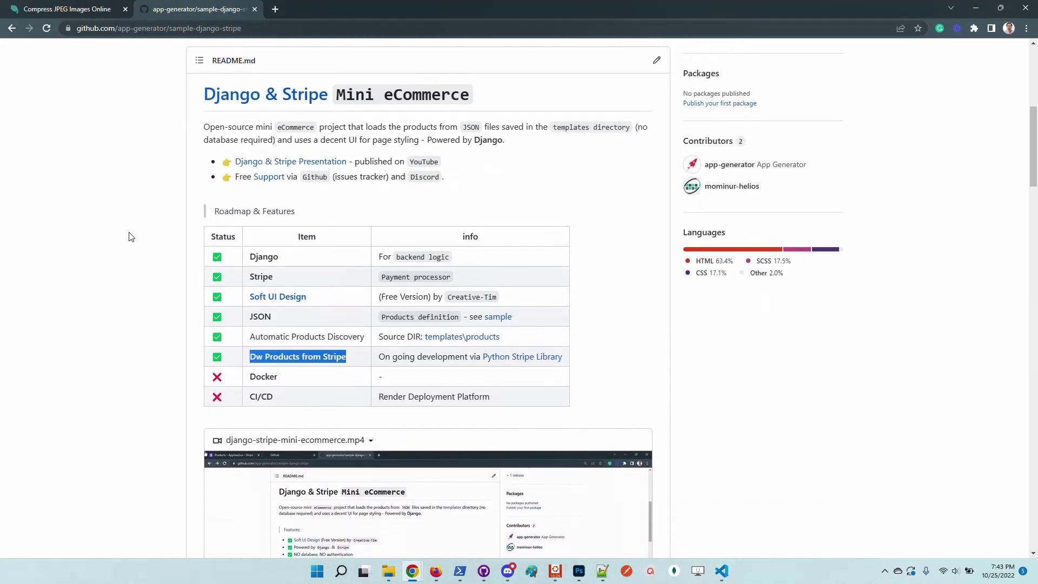
{"action": "scroll", "coordinate": [135, 234], "scroll_direction": "up", "scroll_amount": 7}
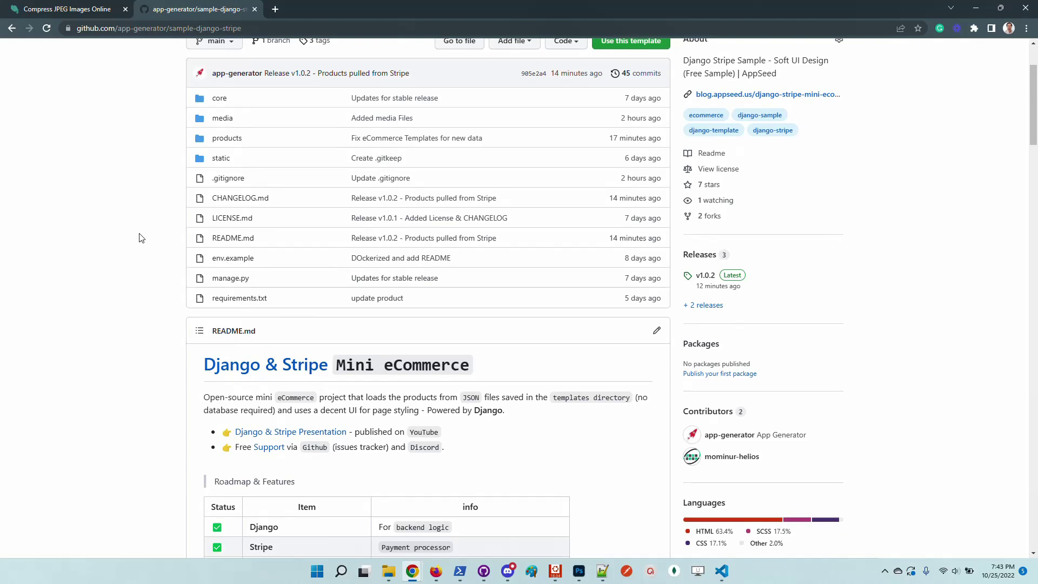
Generate the mini-ecomm repository from the template
{"action": "left_click", "coordinate": [622, 156]}
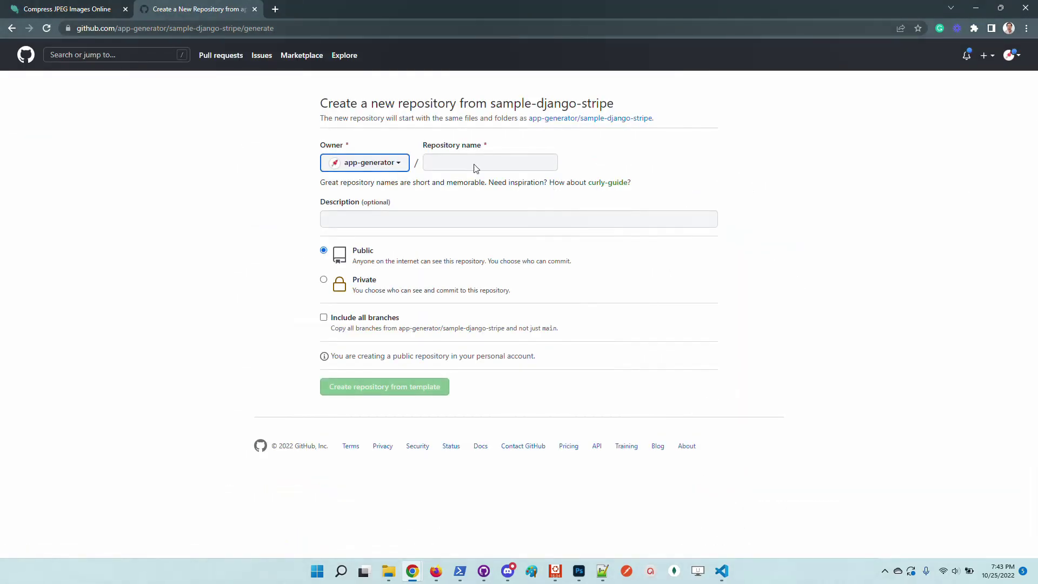
{"action": "left_click", "coordinate": [469, 164]}
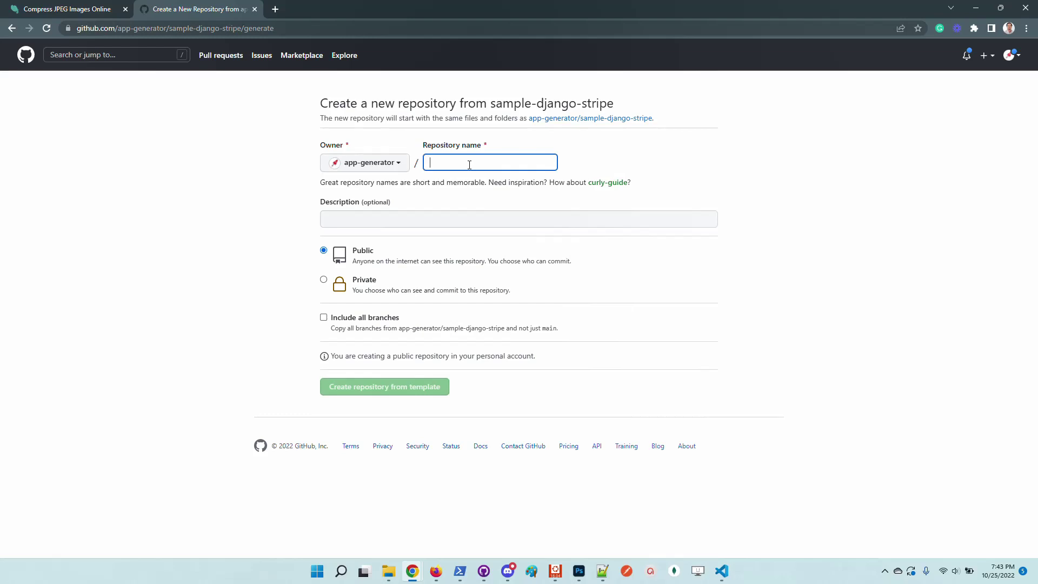
{"action": "type", "text": "mini-ecomm"}
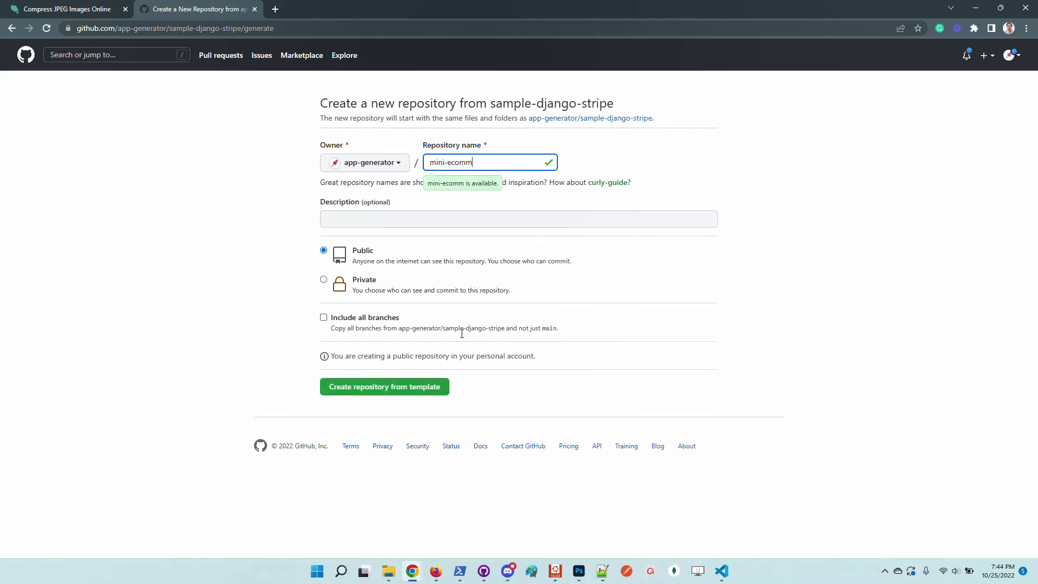
{"action": "left_click", "coordinate": [421, 390]}
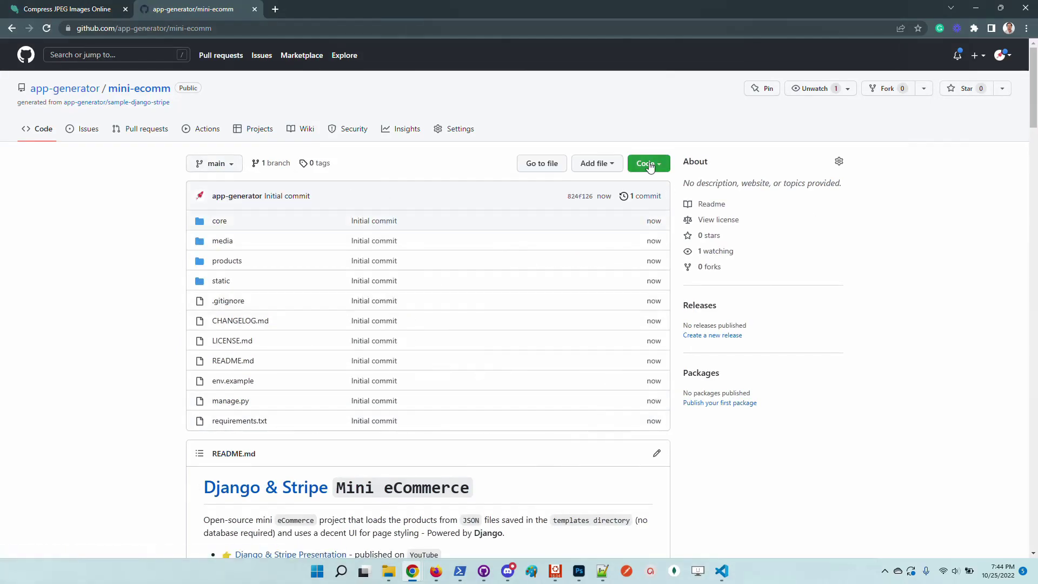
Clone mini-ecomm into D:\work\tests\mini-ecomm with GitHub Desktop
{"action": "left_click", "coordinate": [649, 164]}
{"action": "left_click", "coordinate": [531, 285]}
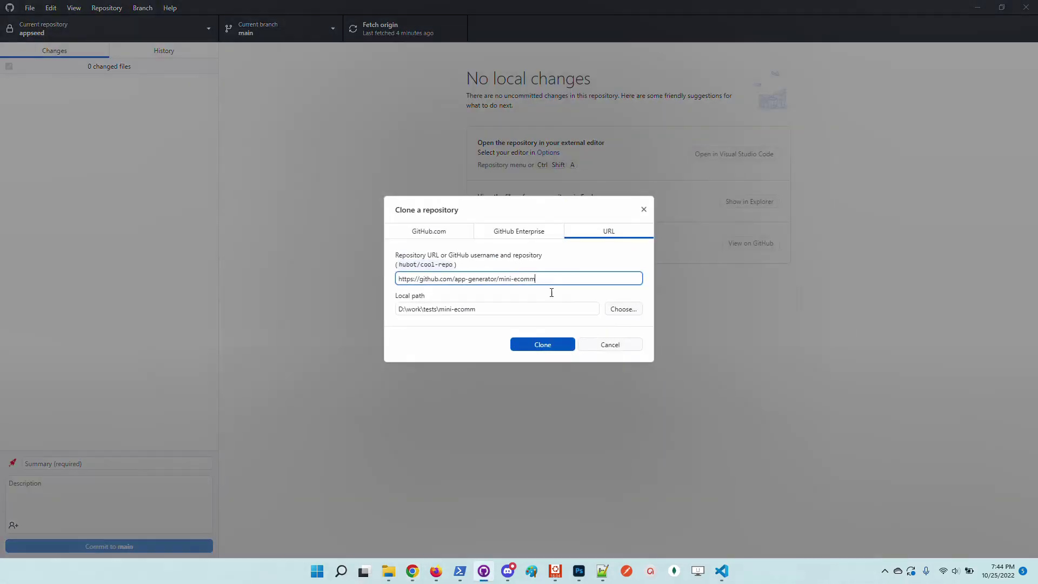
{"action": "left_click", "coordinate": [550, 350]}
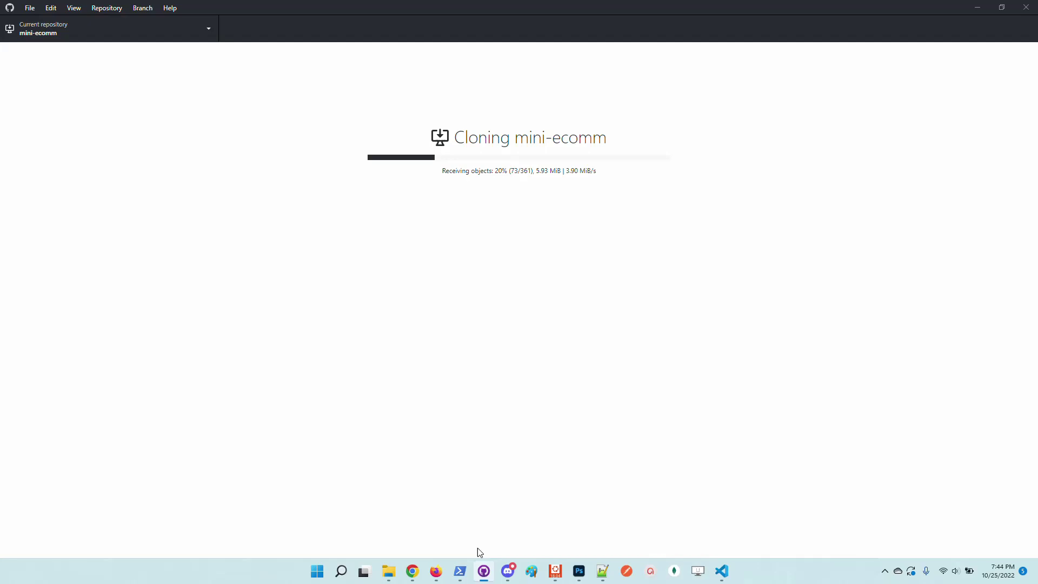
Rerun code .\tests\mini-ecomm in PowerShell to open the project in VS Code
{"action": "left_click", "coordinate": [460, 571]}
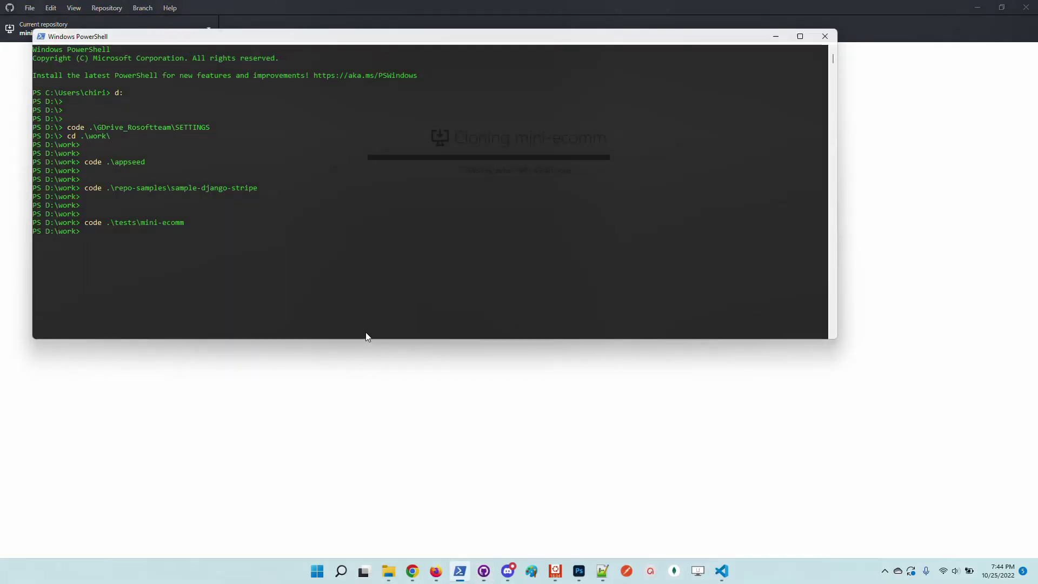
{"action": "key", "text": "Return"}
{"action": "key", "text": "Return"}
{"action": "key", "text": "Up"}
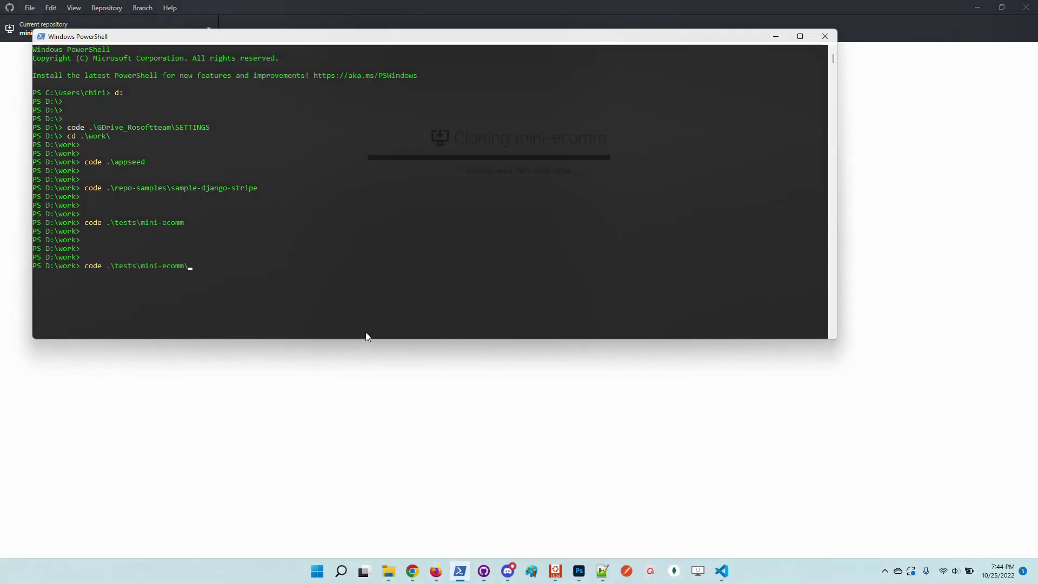
{"action": "key", "text": "Return"}
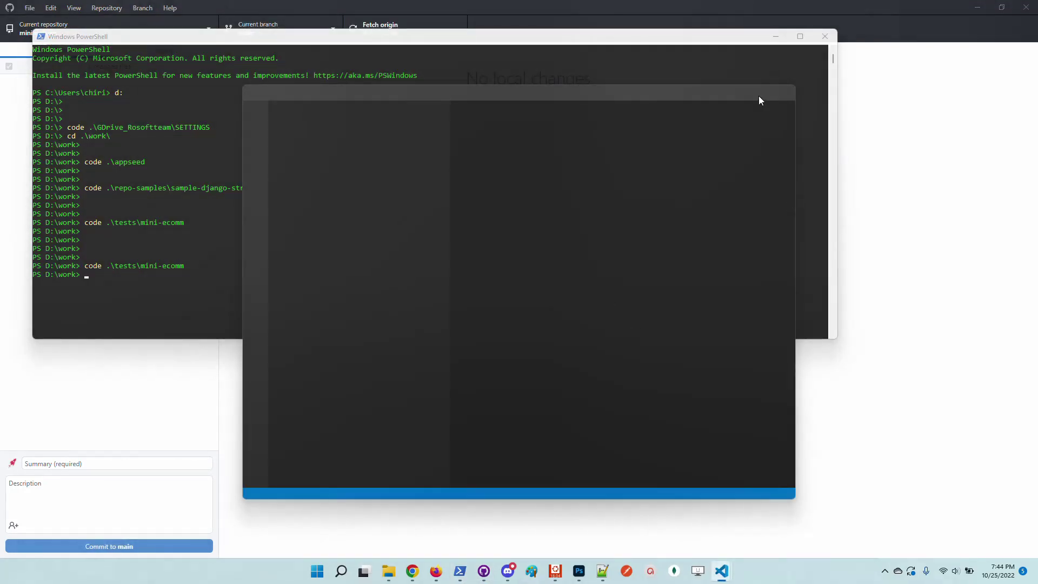
Maximize VS Code, show the terminal and create the env virtual environment with virtualenv env
{"action": "left_click", "coordinate": [763, 93]}
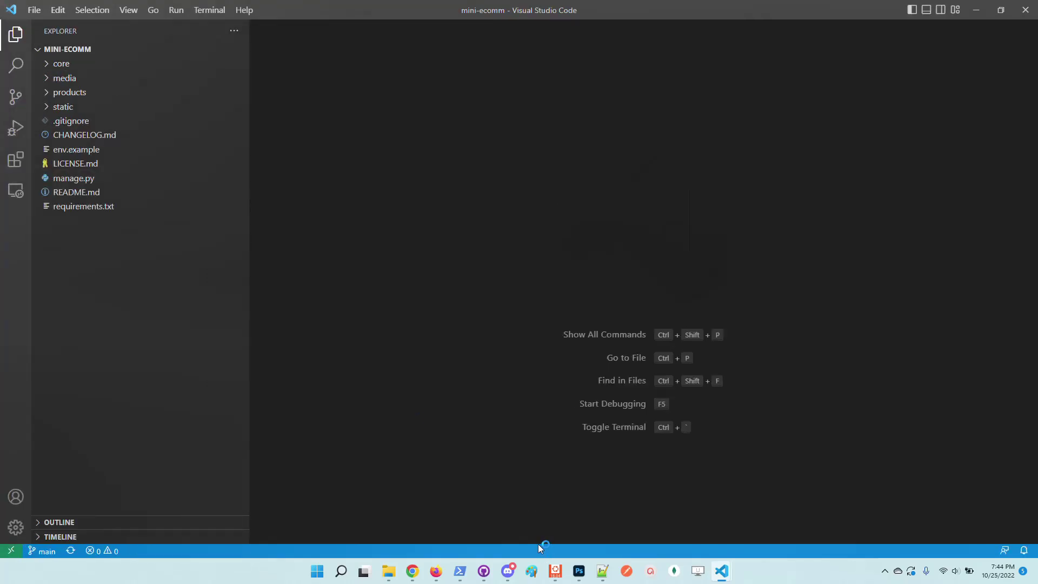
{"action": "left_click_drag", "start_coordinate": [538, 544], "coordinate": [480, 376]}
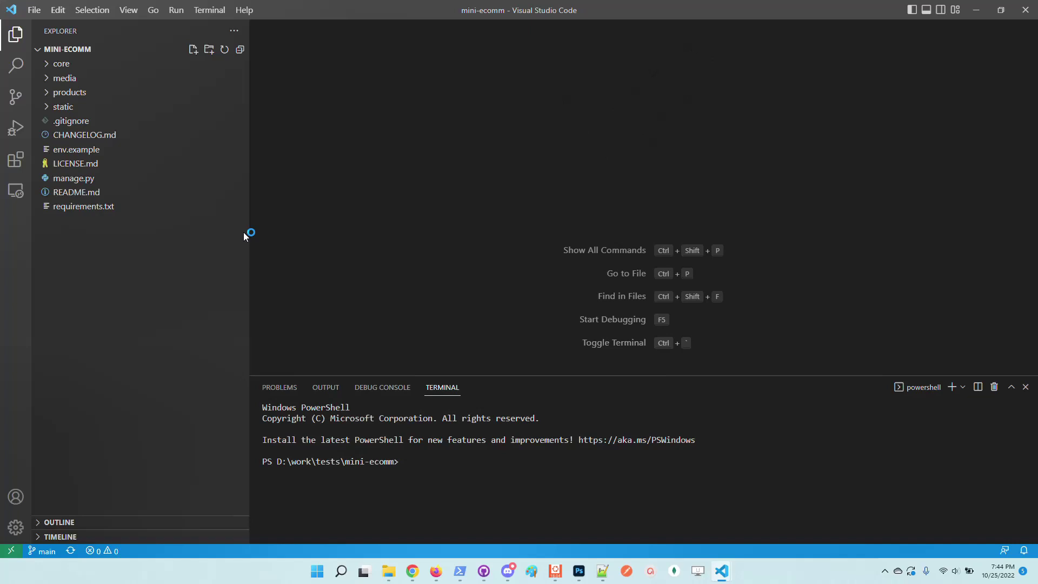
{"action": "left_click_drag", "start_coordinate": [251, 229], "coordinate": [204, 213]}
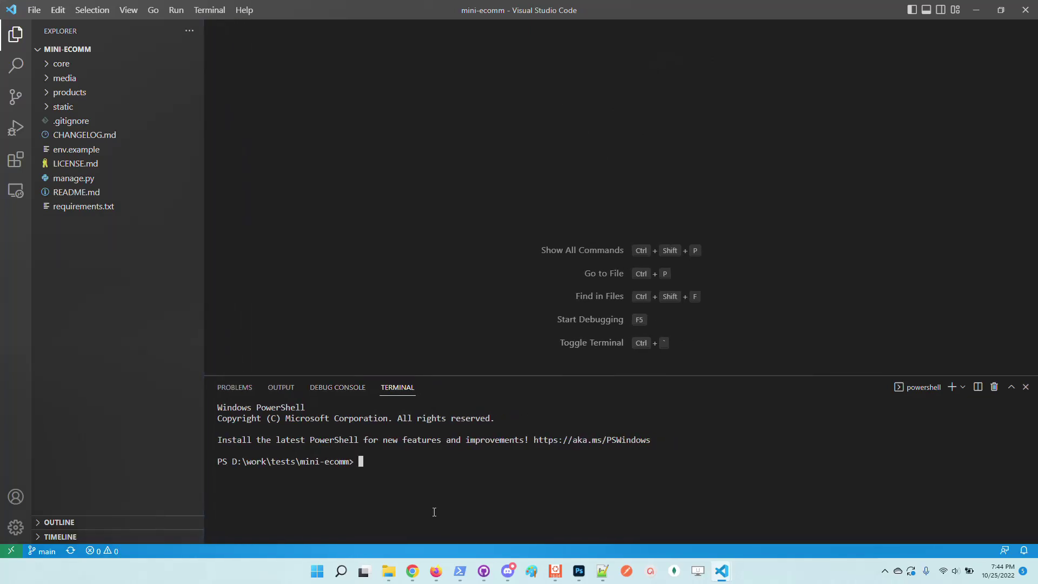
{"action": "type", "text": "virt"}
{"action": "key", "text": "Tab"}
{"action": "key", "text": "BackSpace"}
{"action": "key", "text": "BackSpace"}
{"action": "key", "text": "BackSpace"}
{"action": "key", "text": "BackSpace"}
{"action": "type", "text": "env"}
{"action": "key", "text": "Return"}
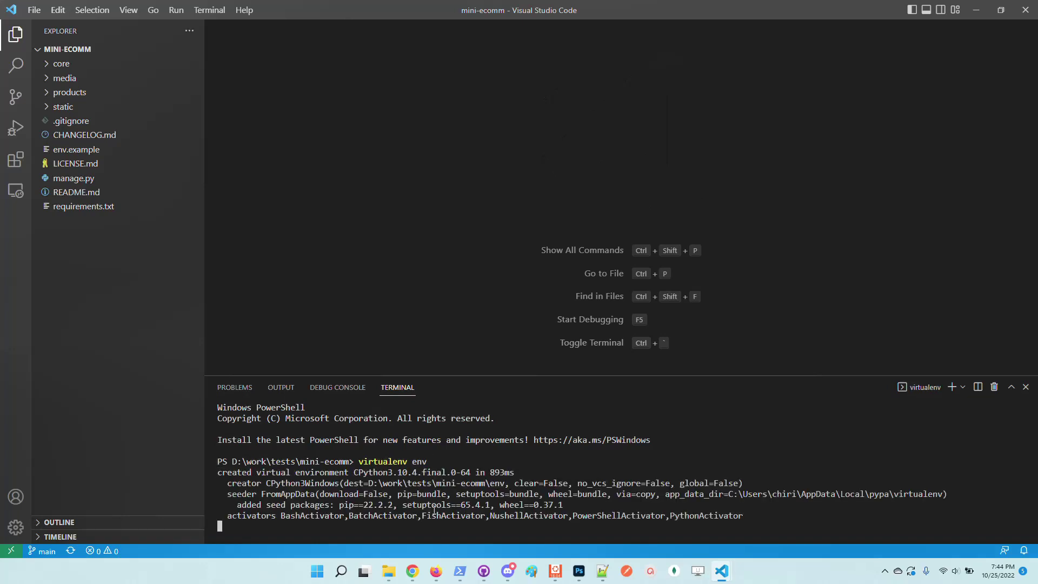
Activate env with .\env\Scripts\activate and pip install -r .\requirements.txt
{"action": "type", "text": ".\\env\\Scripts\\a"}
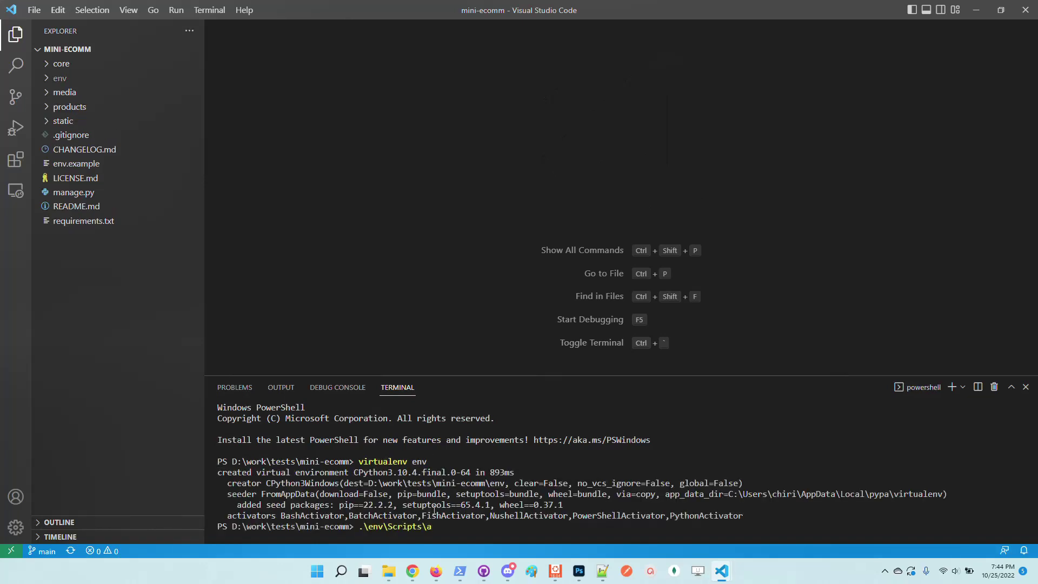
{"action": "key", "text": "Tab"}
{"action": "key", "text": "Return"}
{"action": "key", "text": "Return"}
{"action": "type", "text": "pip"}
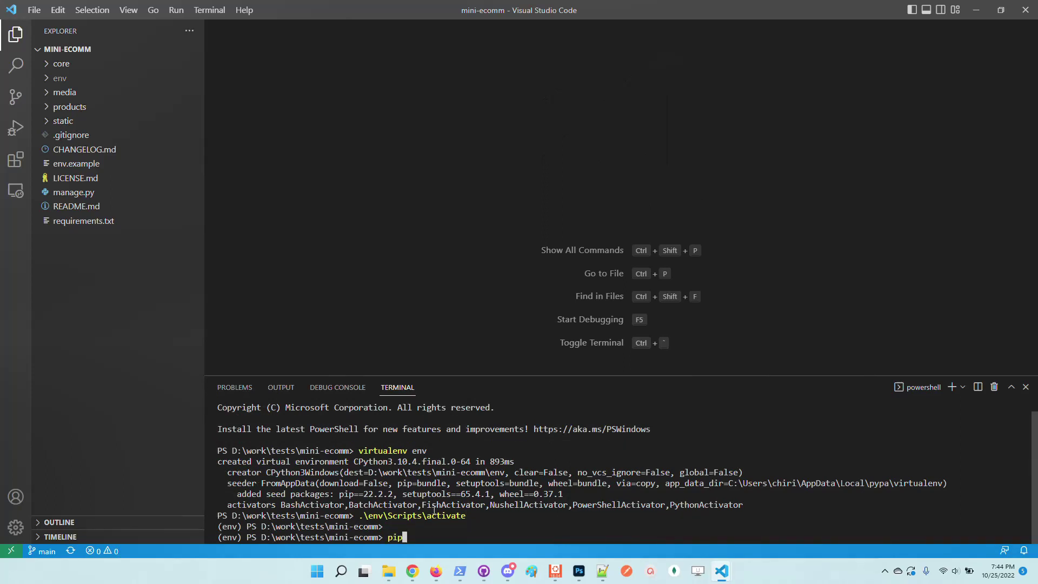
{"action": "type", "text": " install -r e"}
{"action": "key", "text": "BackSpace"}
{"action": "type", "text": ".\\req"}
{"action": "key", "text": "Tab"}
{"action": "key", "text": "Return"}
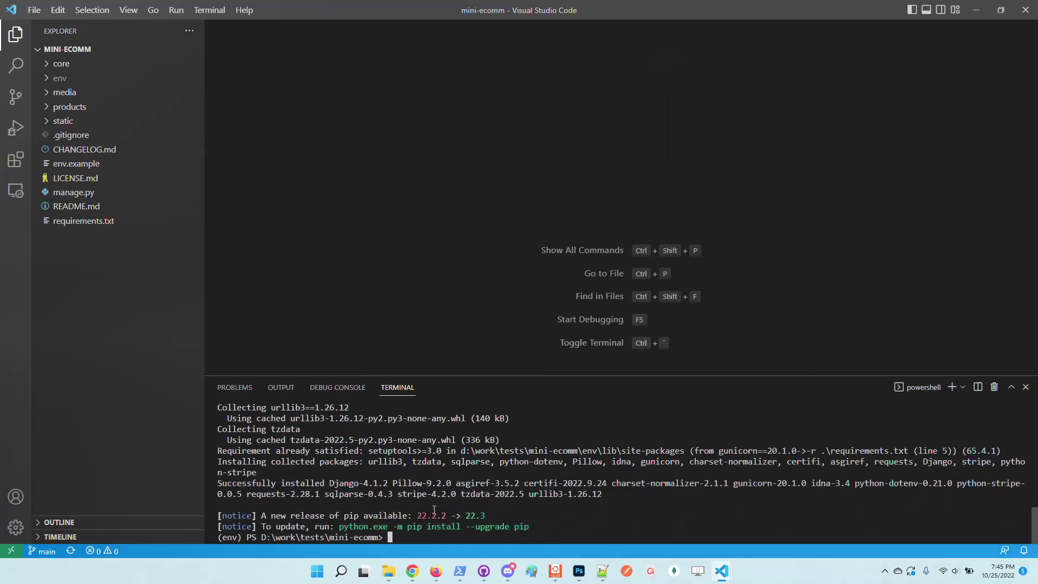
Apply the Django database migrations from the recalled manage.py command
{"action": "key", "text": "Return"}
{"action": "key", "text": "Return"}
{"action": "key", "text": "Up"}
{"action": "key", "text": "Up"}
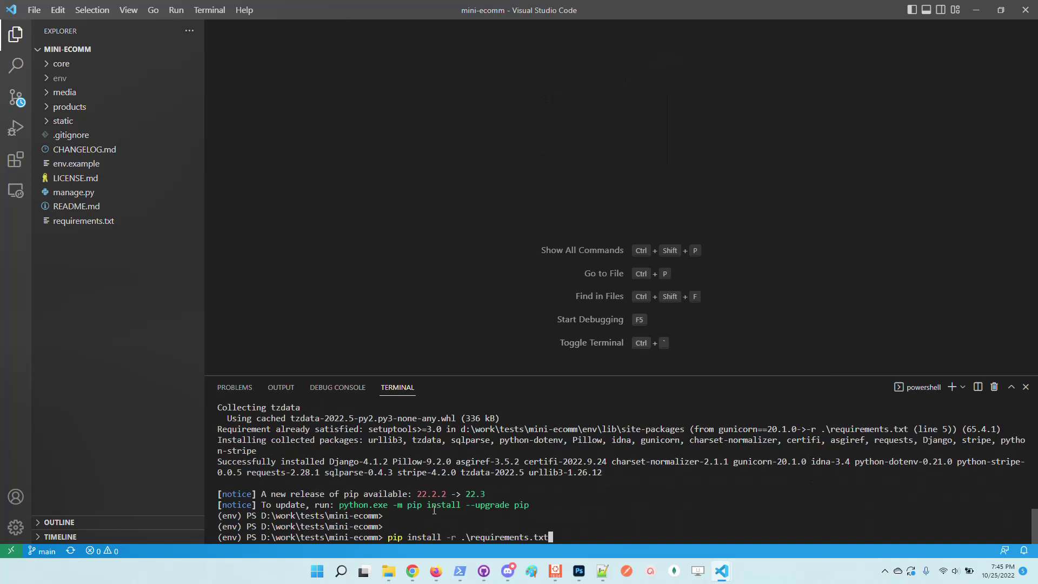
{"action": "key", "text": "Up"}
{"action": "key", "text": "Up"}
{"action": "key", "text": "Up"}
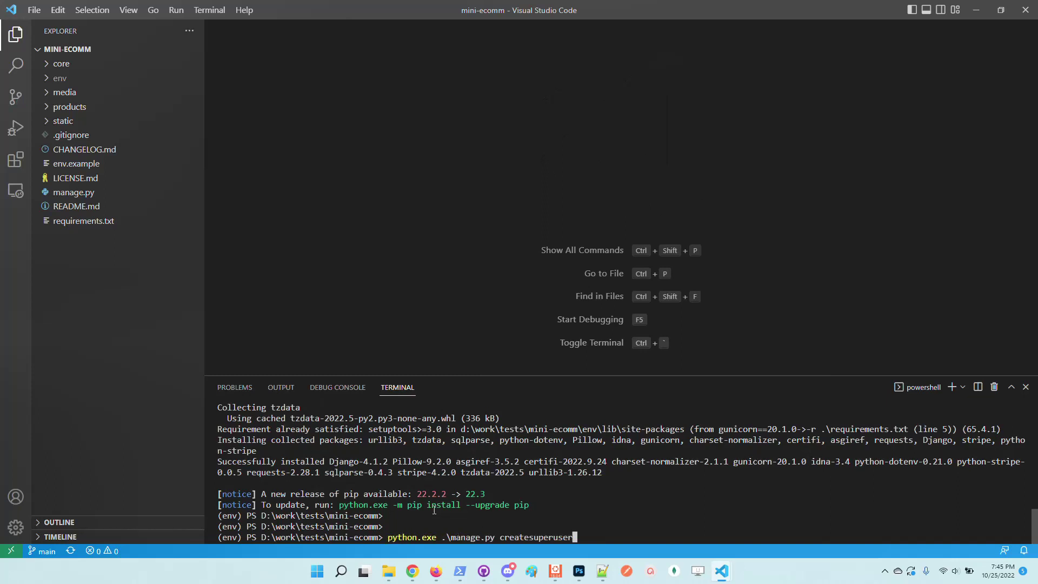
{"action": "key", "text": "Down"}
{"action": "key", "text": "Down"}
{"action": "key", "text": "Return"}
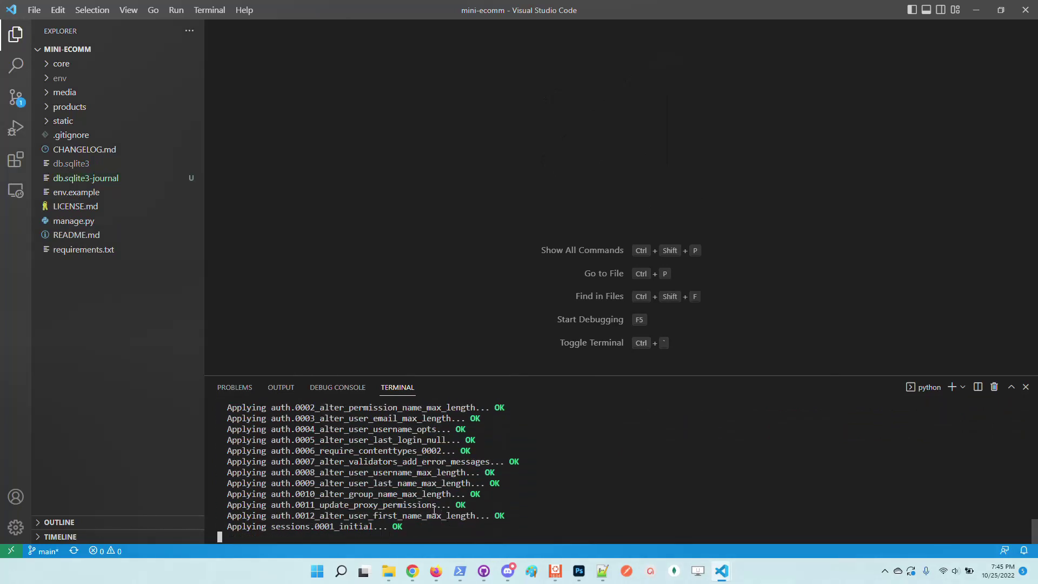
Create the superuser 'admin' with its e-mail address and password via createsuperuser
{"action": "key", "text": "Return"}
{"action": "key", "text": "Return"}
{"action": "key", "text": "Up"}
{"action": "key", "text": "Up"}
{"action": "key", "text": "Up"}
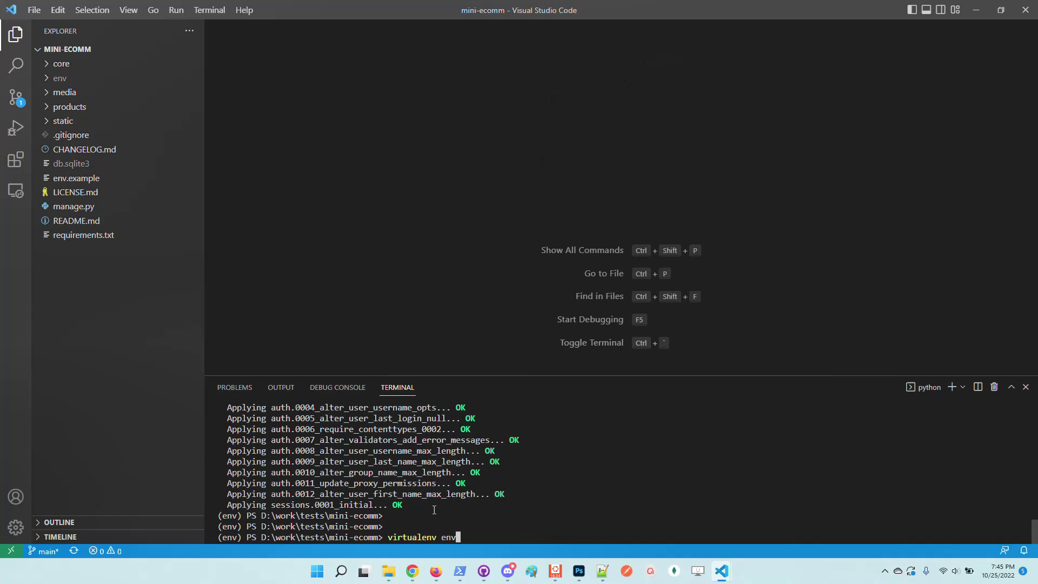
{"action": "key", "text": "Down"}
{"action": "key", "text": "Up"}
{"action": "key", "text": "Return"}
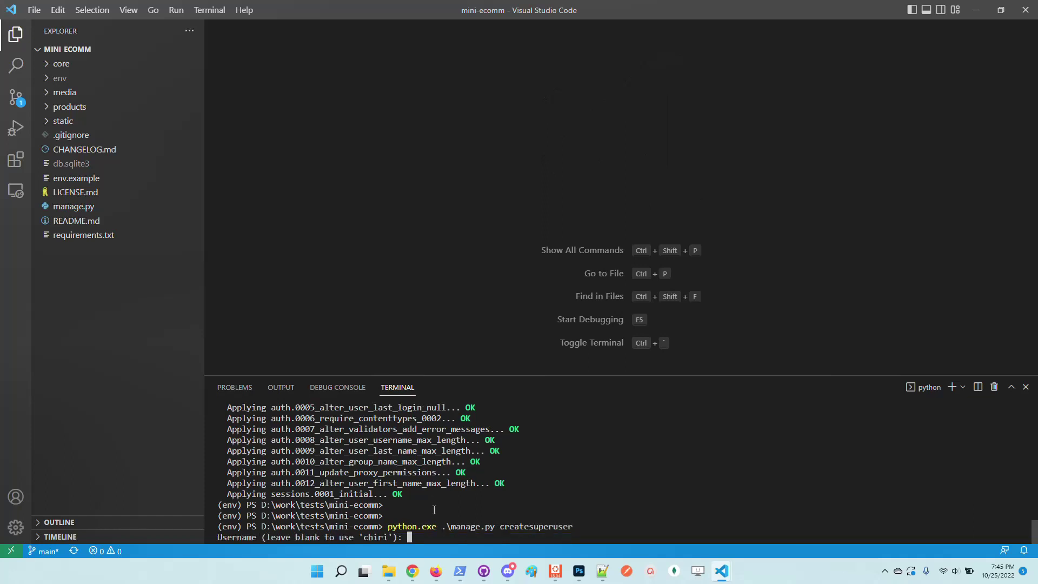
{"action": "type", "text": "admin"}
{"action": "key", "text": "Return"}
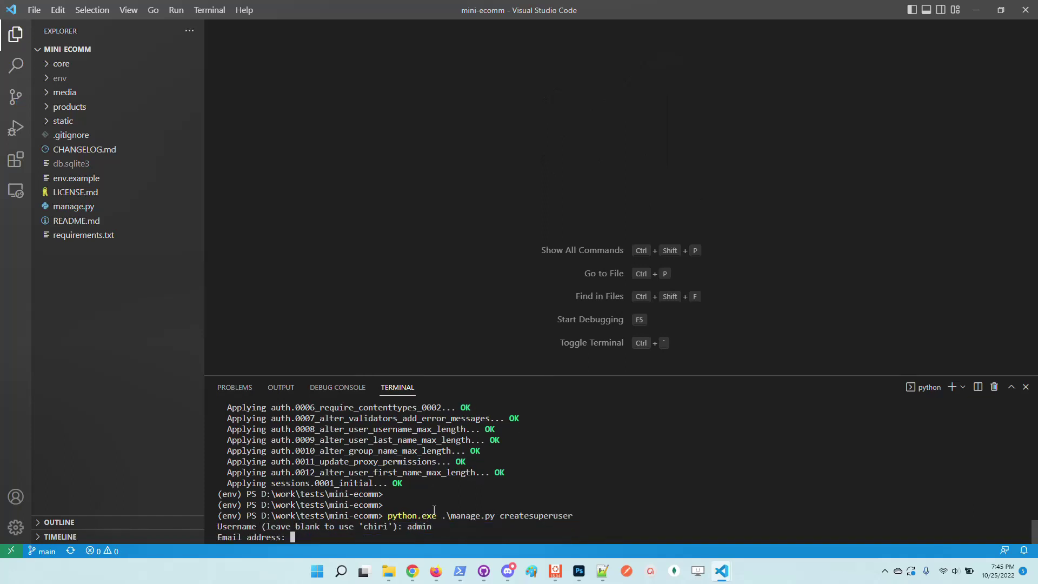
{"action": "key", "text": "Return"}
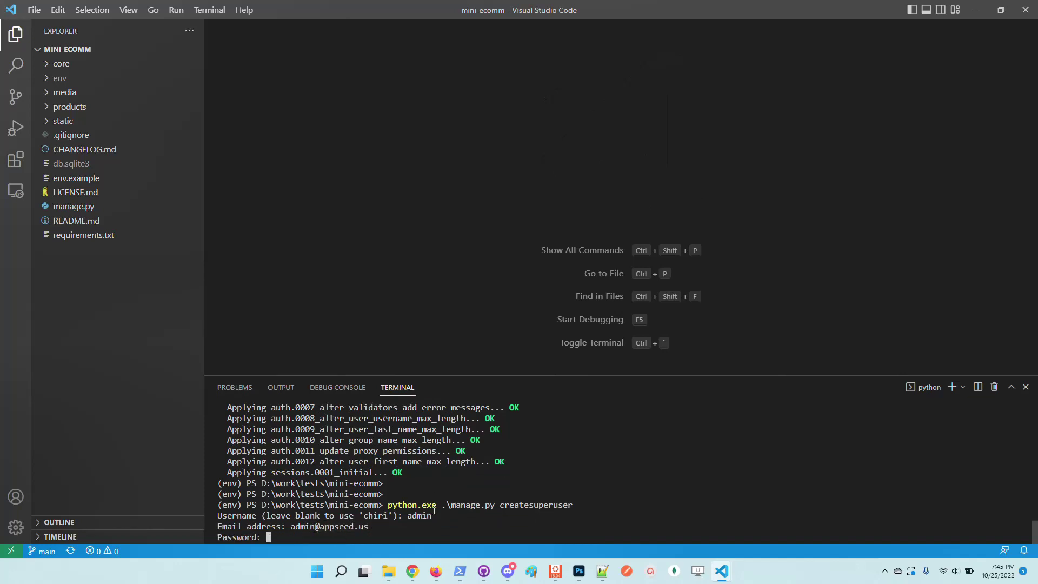
{"action": "key", "text": "Return"}
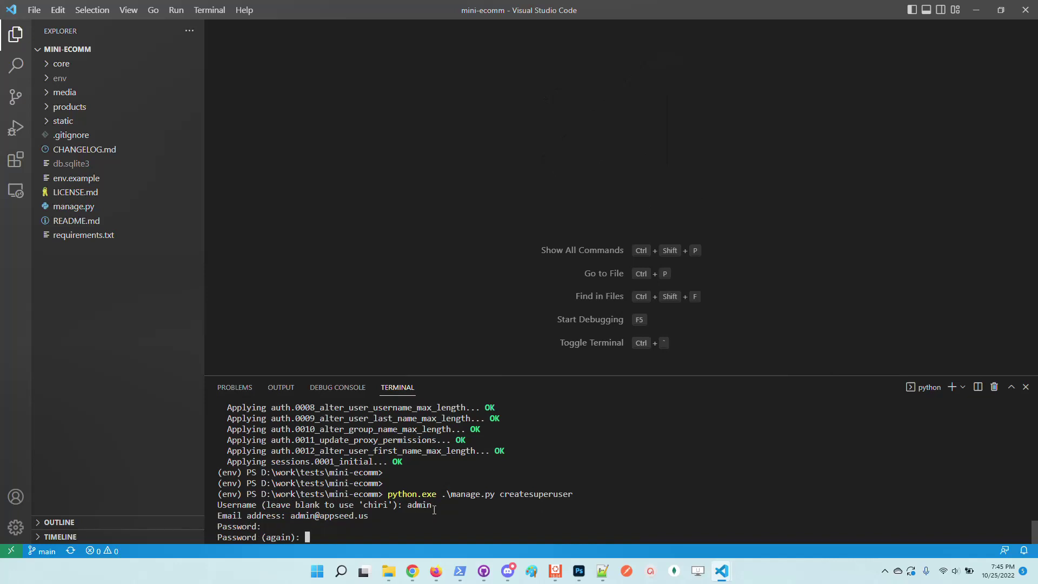
{"action": "key", "text": "Return"}
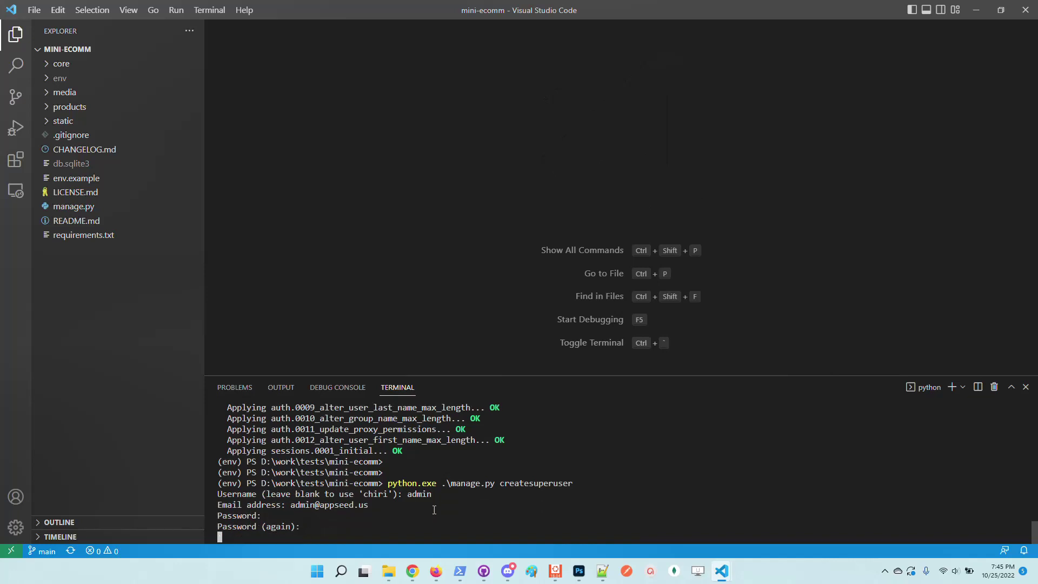
{"action": "key", "text": "Return"}
{"action": "key", "text": "Return"}
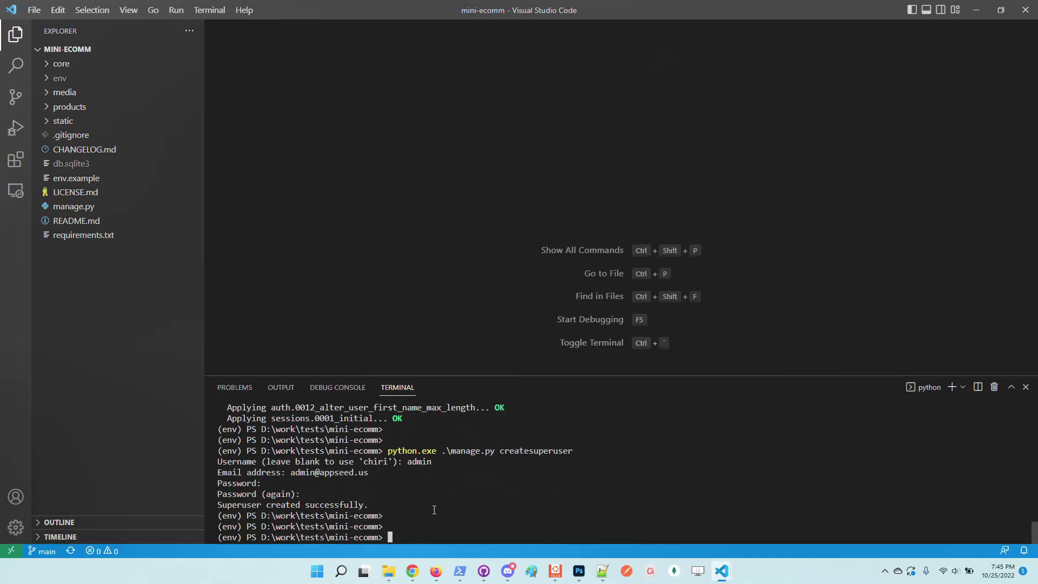
{"action": "key", "text": "Up"}
{"action": "key", "text": "Up"}
{"action": "key", "text": "Up"}
{"action": "key", "text": "Up"}
{"action": "key", "text": "Up"}
{"action": "key", "text": "Return"}
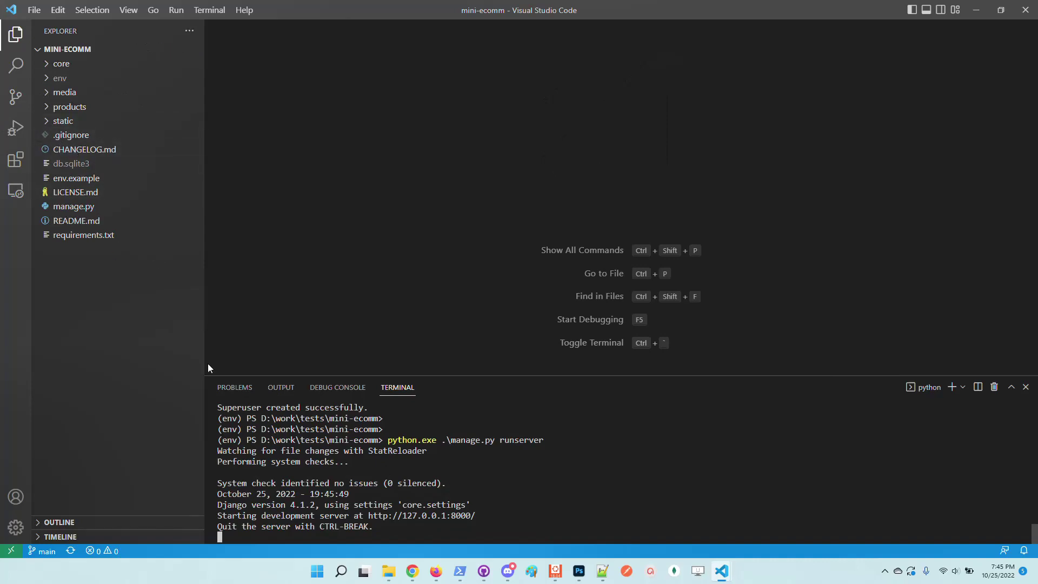
{"action": "left_click", "coordinate": [460, 516], "text": "ctrl"}
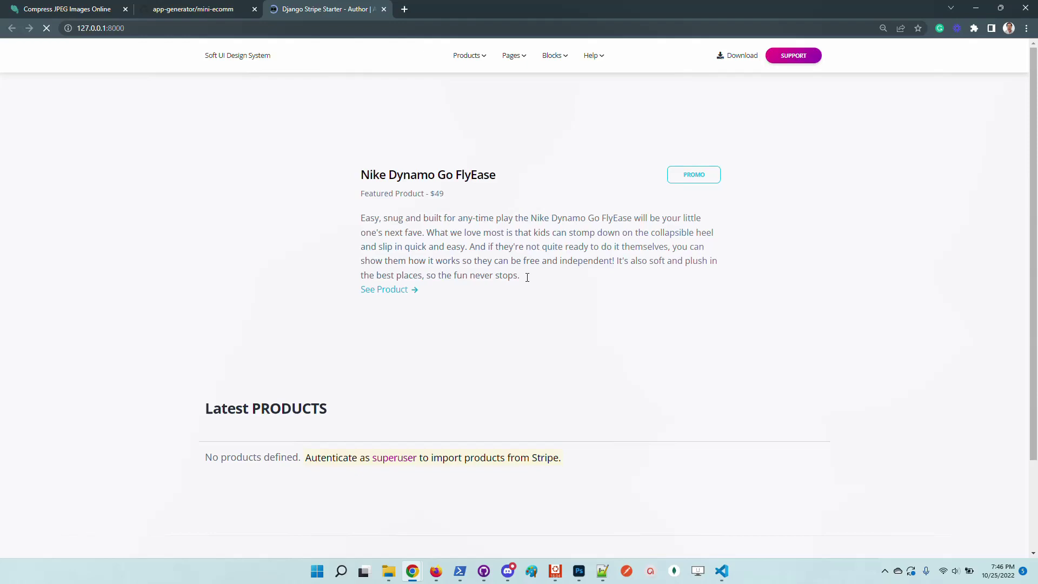
{"action": "key", "text": "ctrl+plus"}
{"action": "key", "text": "ctrl+minus"}
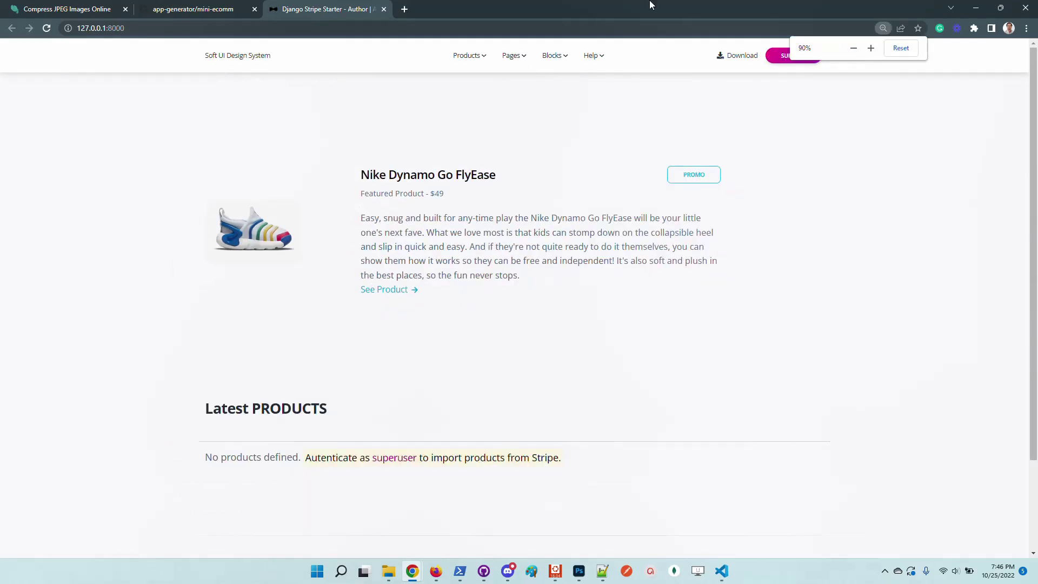
{"action": "double_click", "coordinate": [651, 12]}
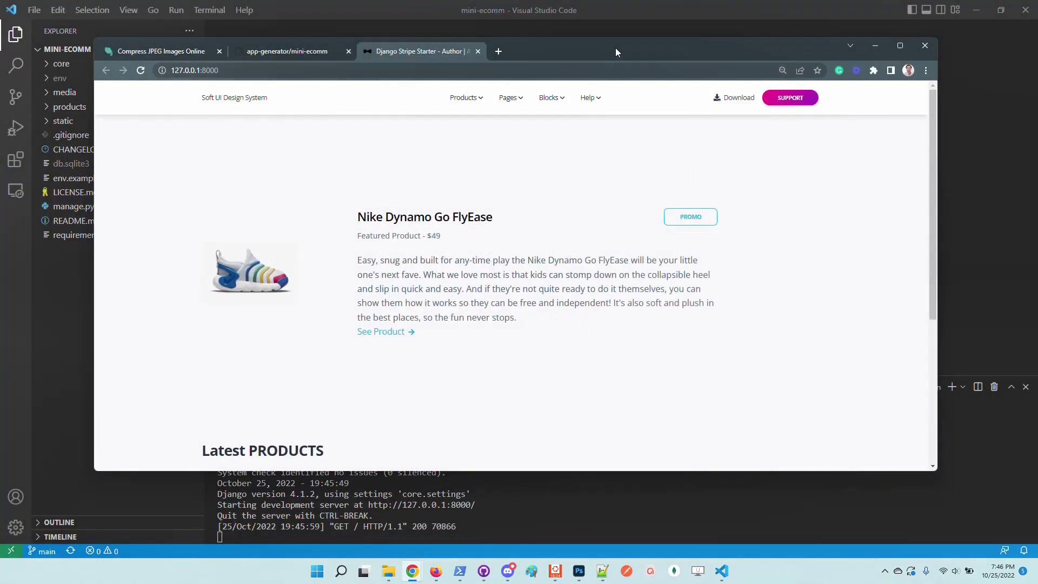
{"action": "left_click_drag", "start_coordinate": [615, 48], "coordinate": [606, 35]}
{"action": "double_click", "coordinate": [575, 33]}
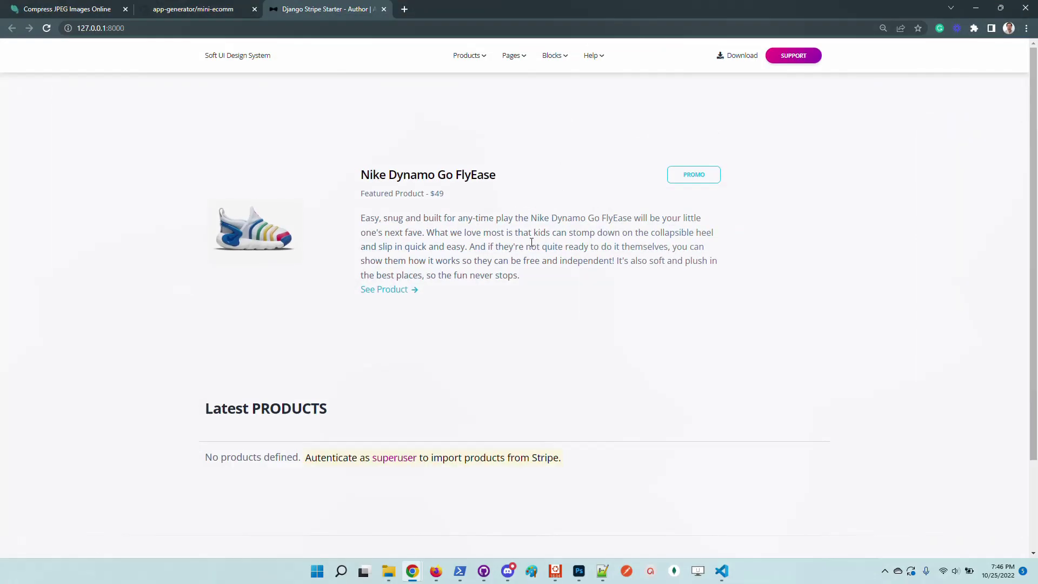
{"action": "key", "text": "ctrl+plus"}
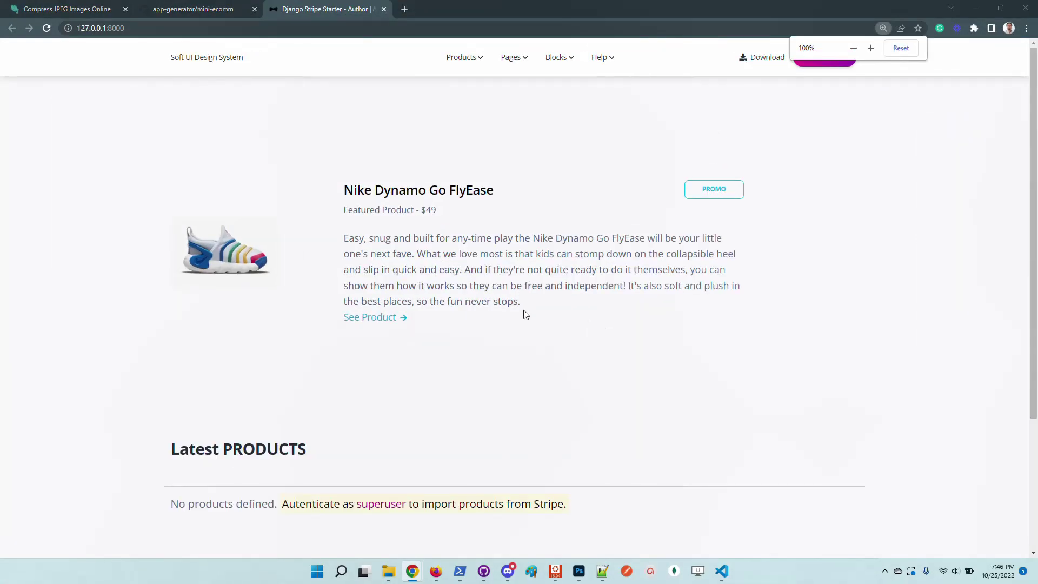
Open products/templates/products/featured.json with the Nike Dynamo Go FlyEase data, then db.sqlite3
{"action": "key", "text": "alt+Tab"}
{"action": "left_click", "coordinate": [80, 110]}
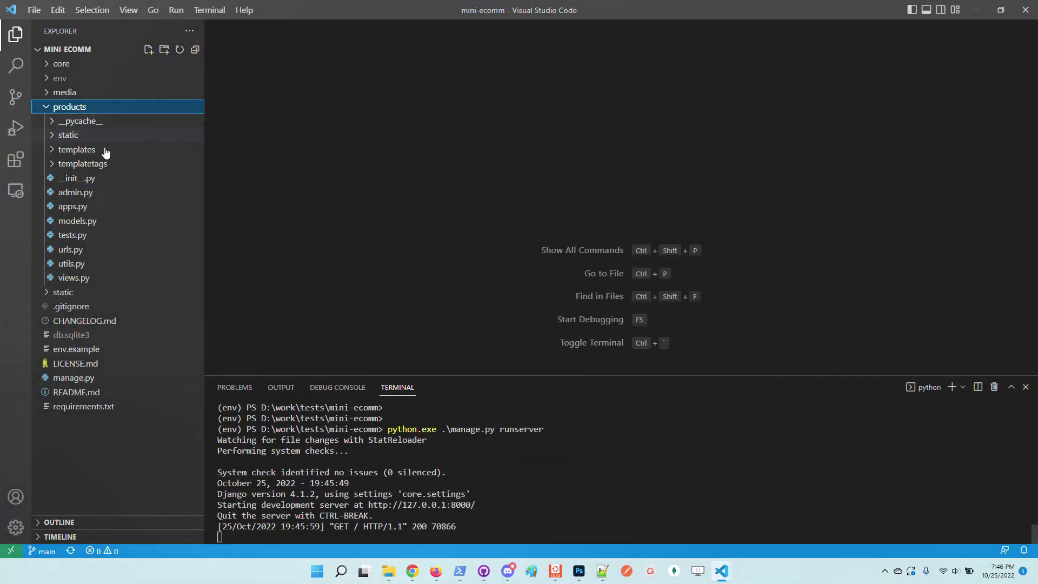
{"action": "left_click", "coordinate": [92, 148]}
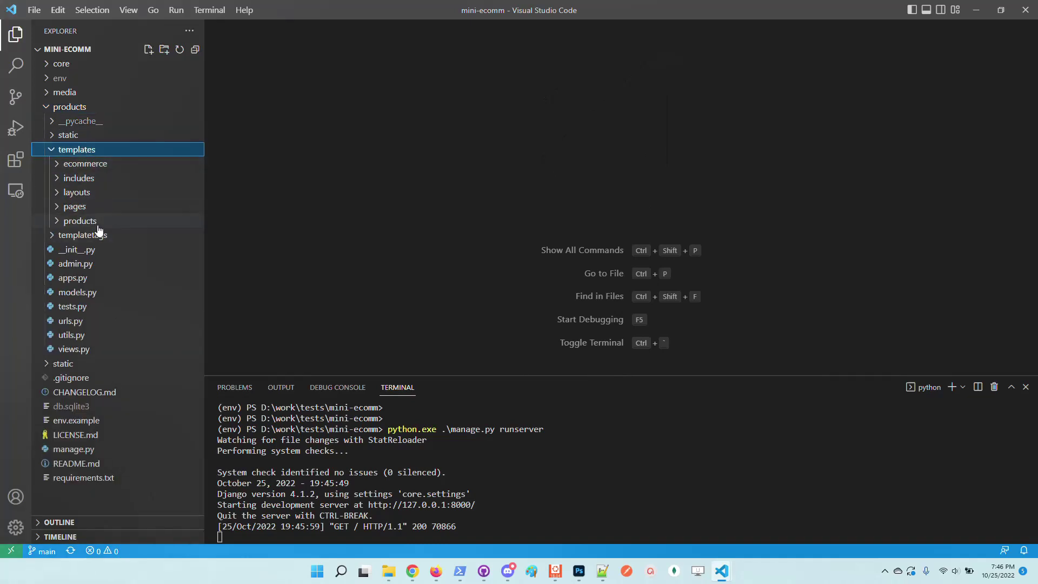
{"action": "left_click", "coordinate": [98, 221]}
{"action": "left_click", "coordinate": [94, 236]}
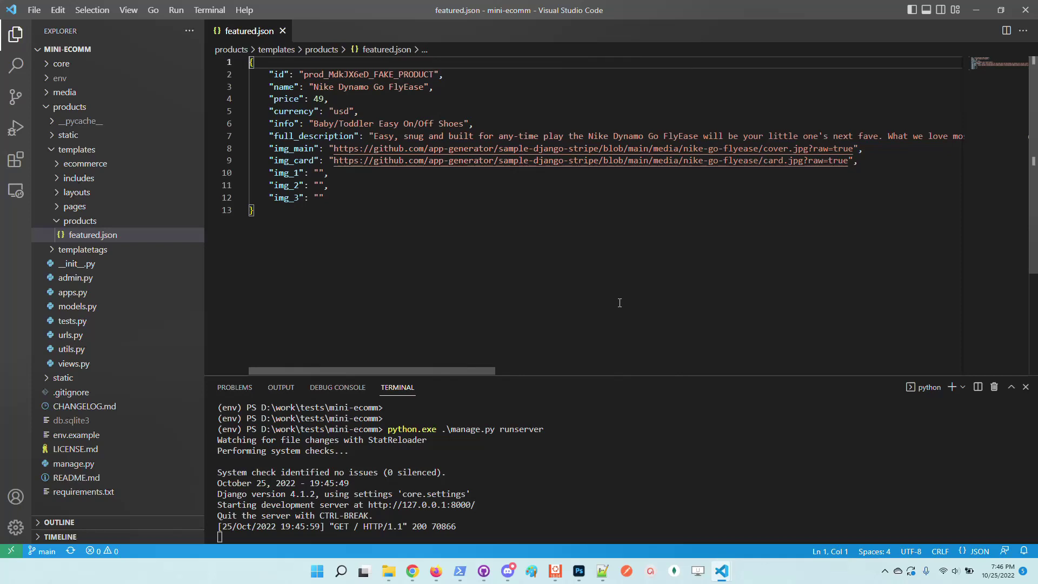
{"action": "left_click", "coordinate": [70, 421]}
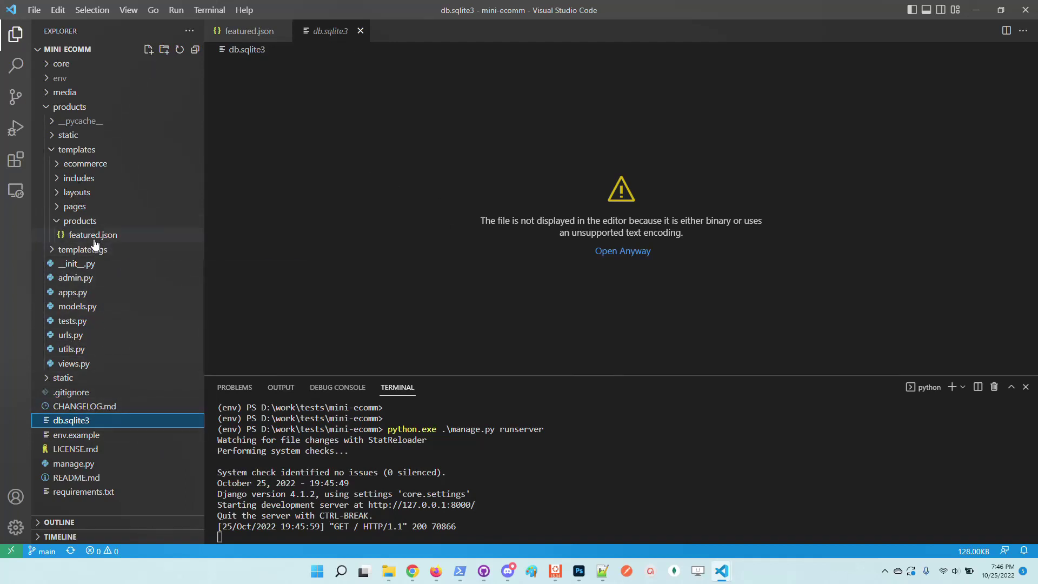
Open the PROMO product, try BUY PRODUCT - $49, and dismiss the missing Stripe Secrets warning
{"action": "key", "text": "alt+Tab"}
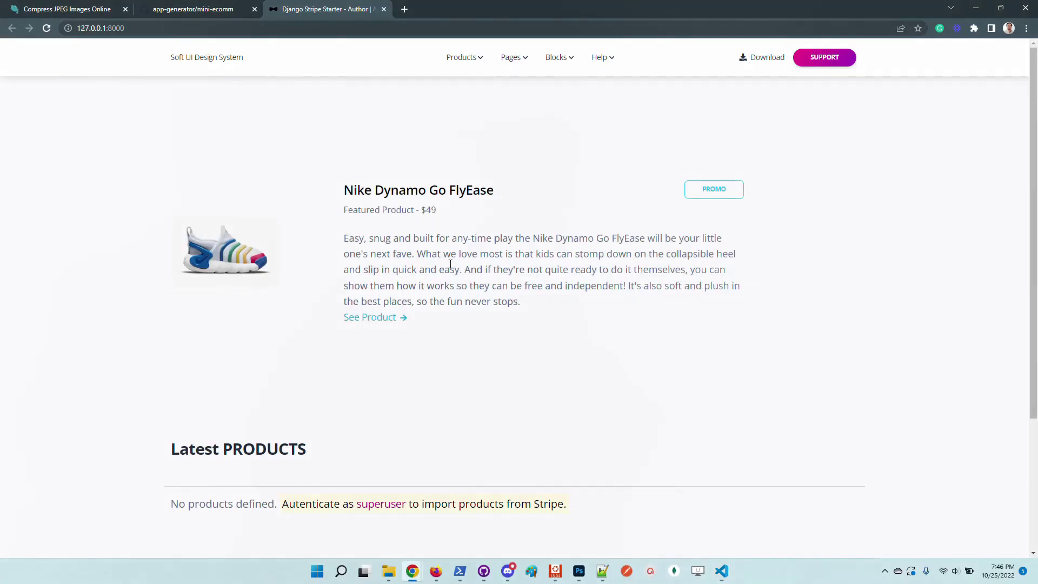
{"action": "left_click", "coordinate": [708, 190]}
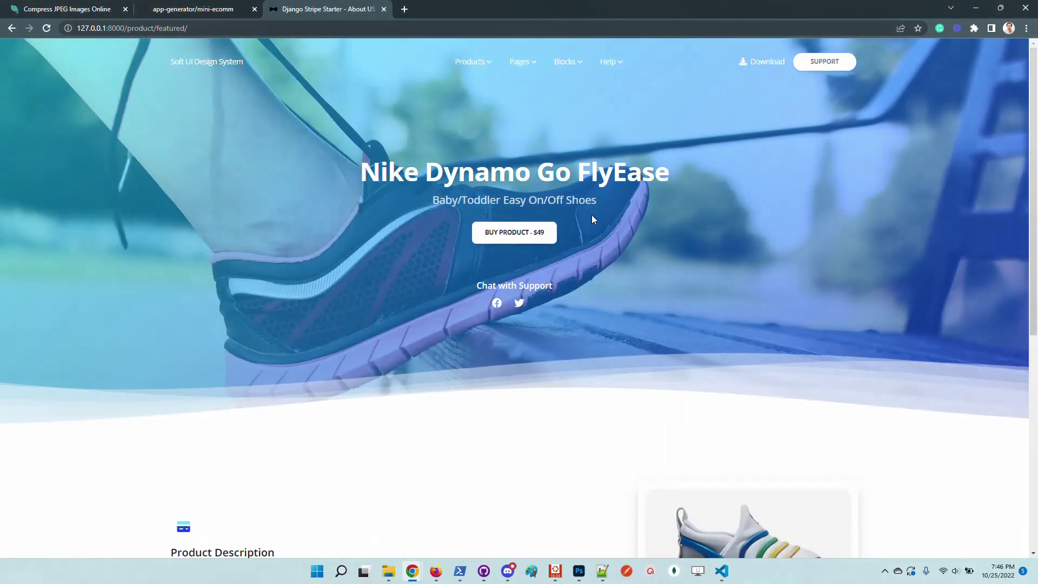
{"action": "left_click", "coordinate": [533, 232]}
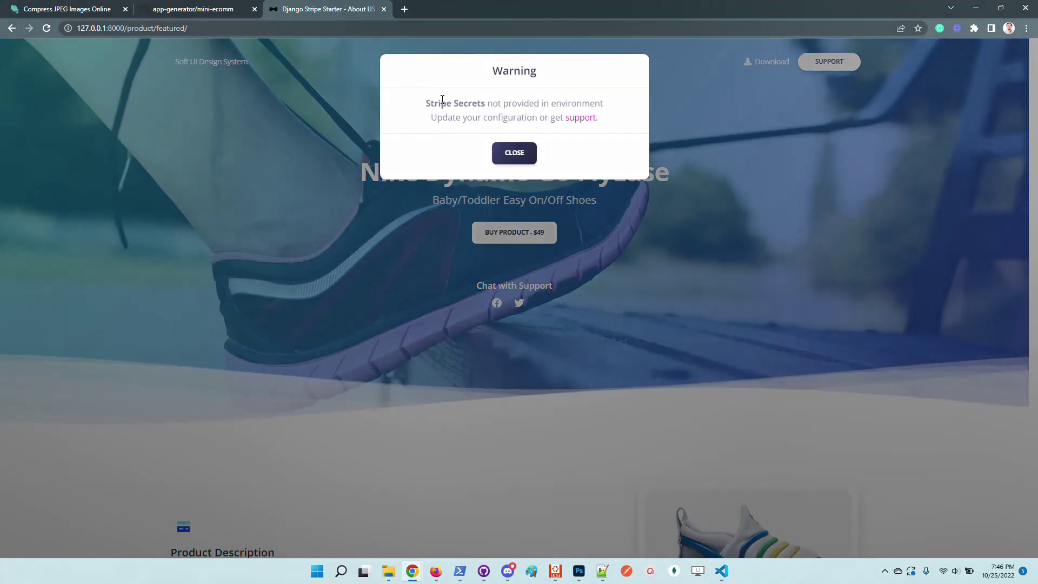
{"action": "left_click_drag", "start_coordinate": [428, 102], "coordinate": [518, 118]}
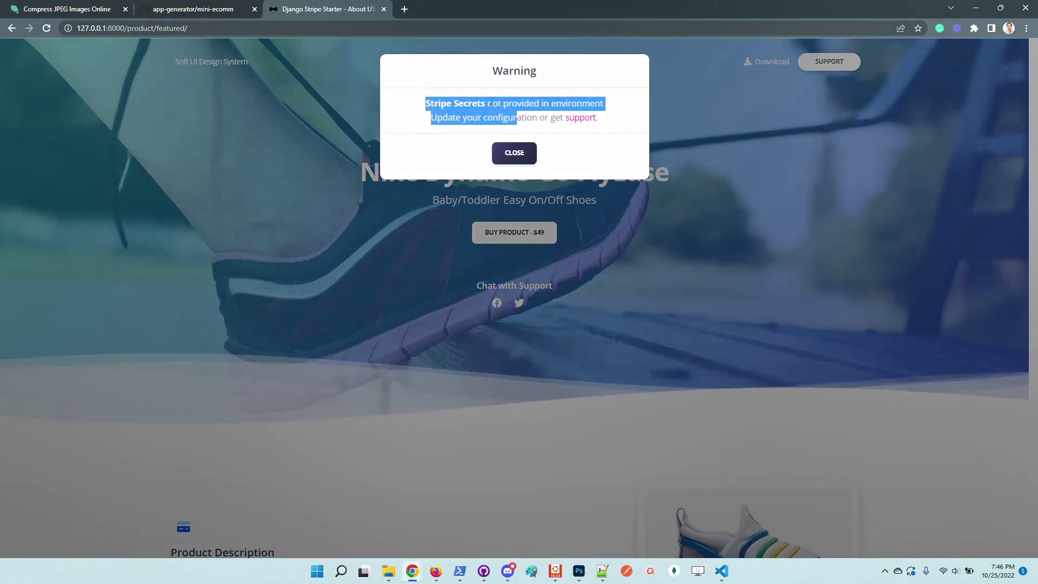
{"action": "left_click", "coordinate": [823, 203]}
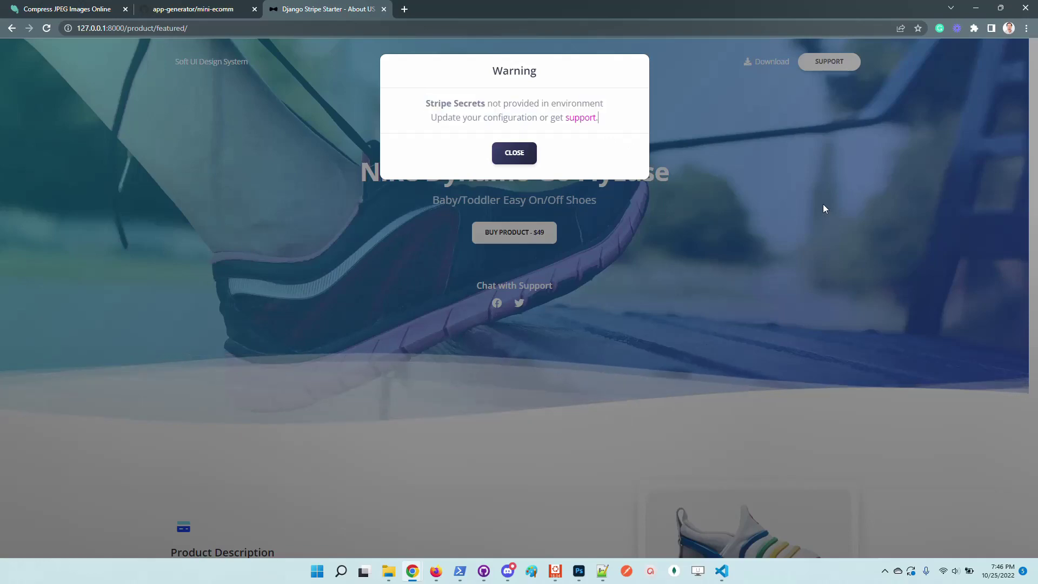
{"action": "left_click", "coordinate": [216, 65]}
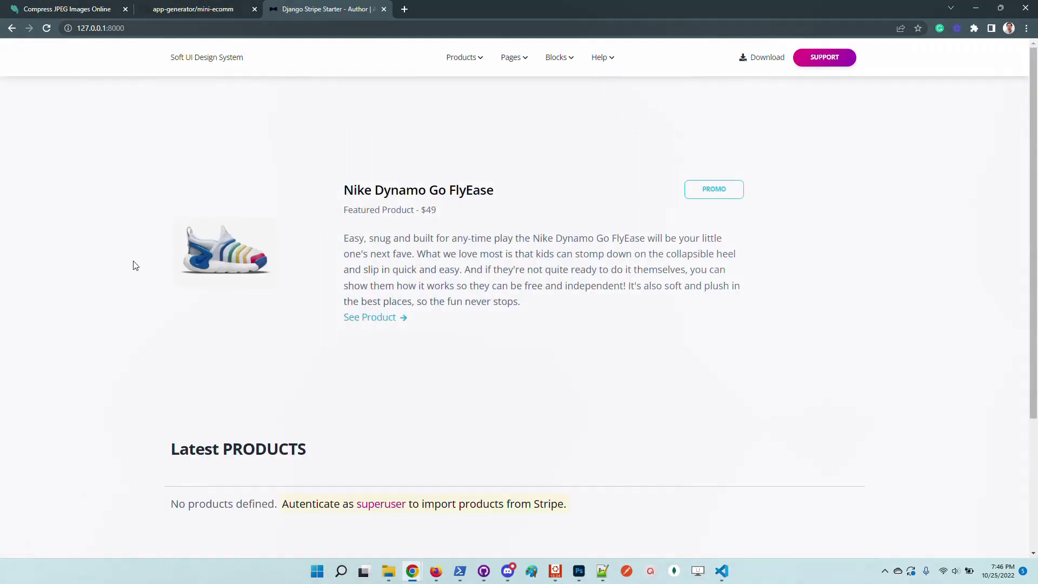
{"action": "scroll", "coordinate": [146, 276], "scroll_direction": "down", "scroll_amount": 2}
{"action": "scroll", "coordinate": [379, 367], "scroll_direction": "down", "scroll_amount": 1}
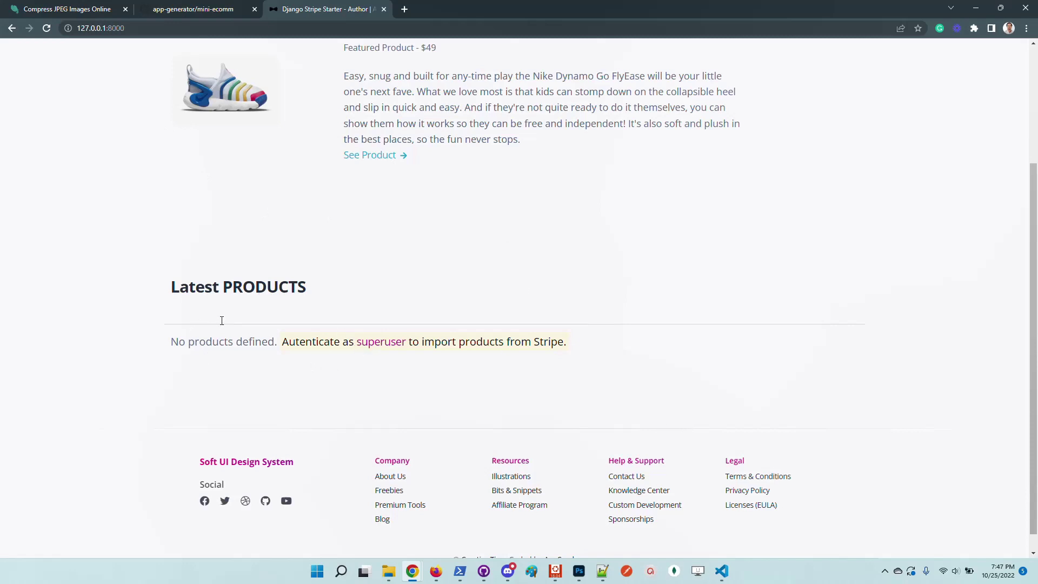
{"action": "mouse_move", "coordinate": [271, 344]}
{"action": "left_mouse_down"}
{"action": "mouse_move", "coordinate": [220, 340]}
{"action": "mouse_move", "coordinate": [270, 326]}
{"action": "left_mouse_up"}
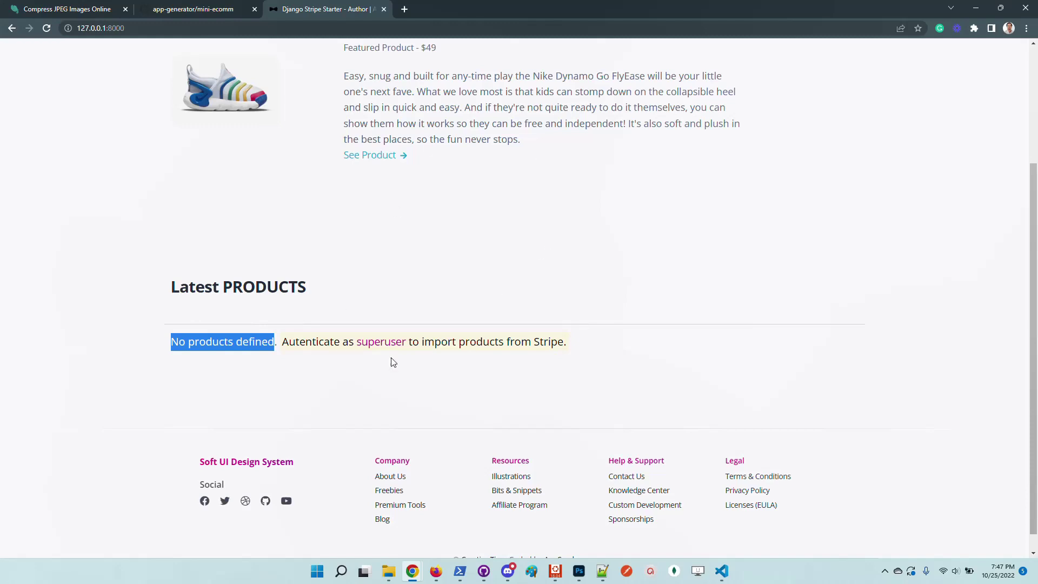
{"action": "double_click", "coordinate": [551, 345]}
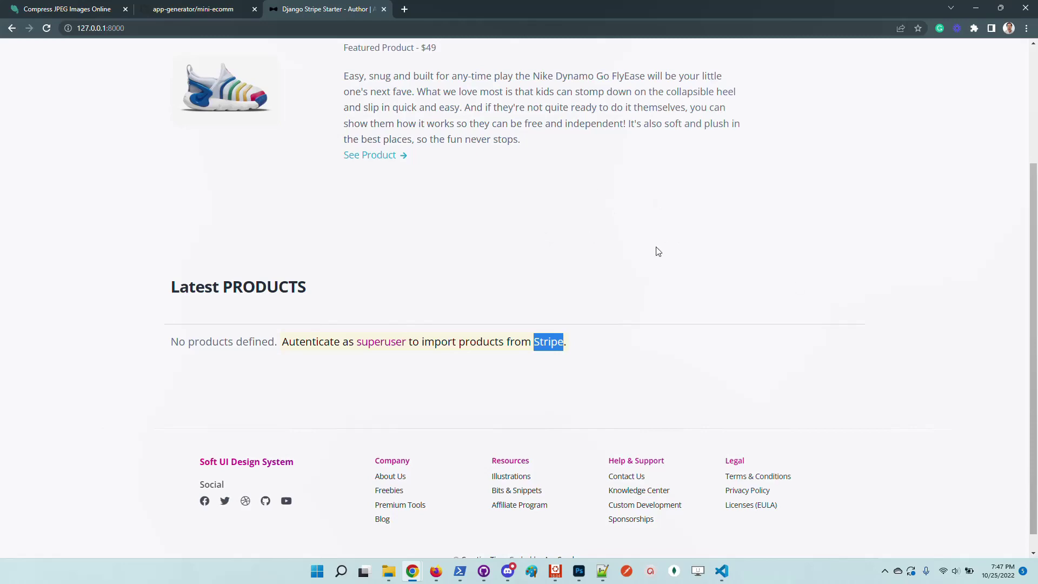
Stop the dev server and review .gitignore and .env in the sample-django-stripe window
{"action": "key", "text": "alt+Tab"}
{"action": "left_click", "coordinate": [636, 448]}
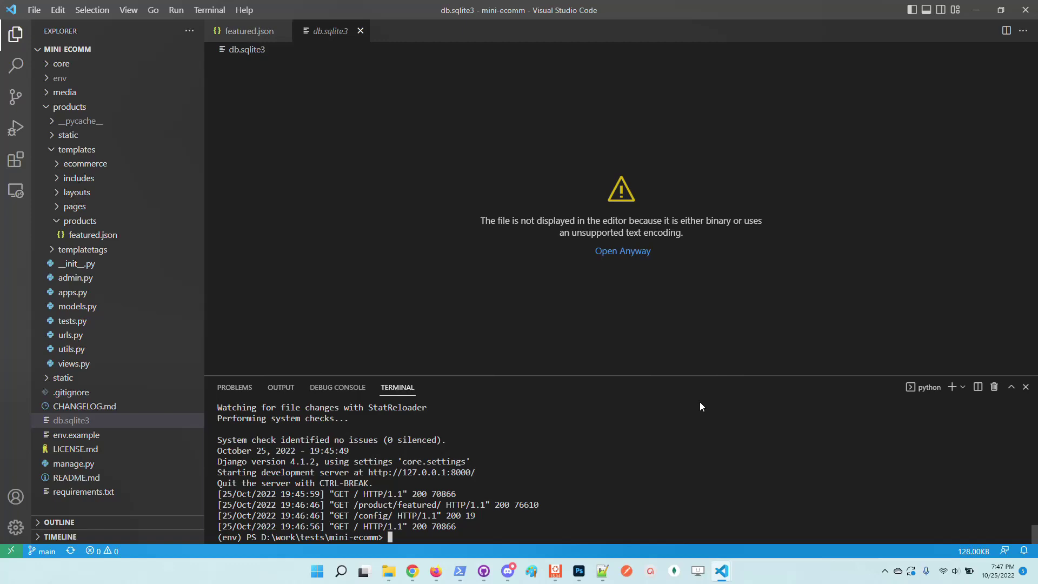
{"action": "mouse_move", "coordinate": [722, 571]}
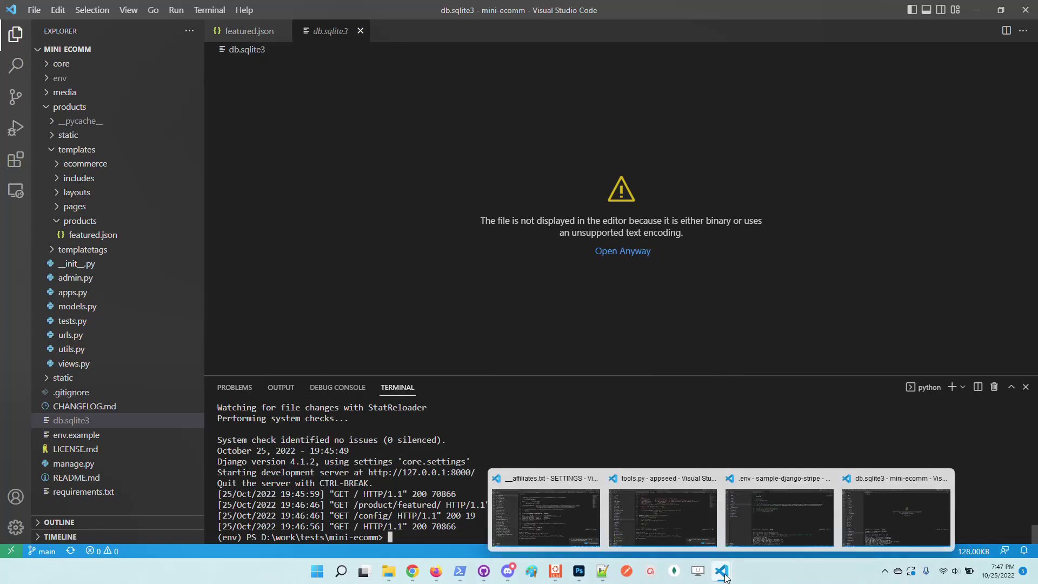
{"action": "left_click", "coordinate": [778, 523]}
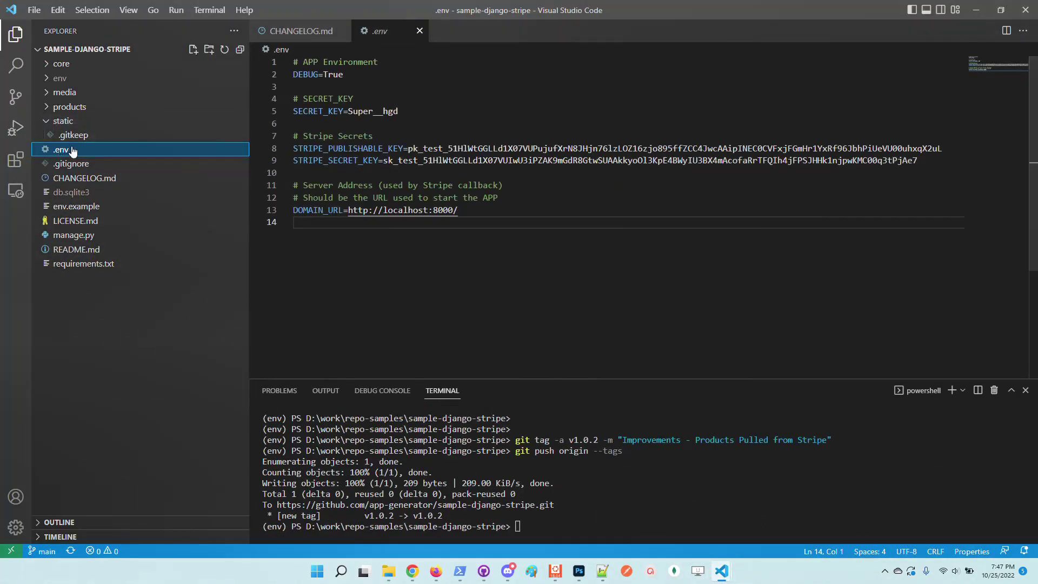
{"action": "left_click", "coordinate": [70, 164]}
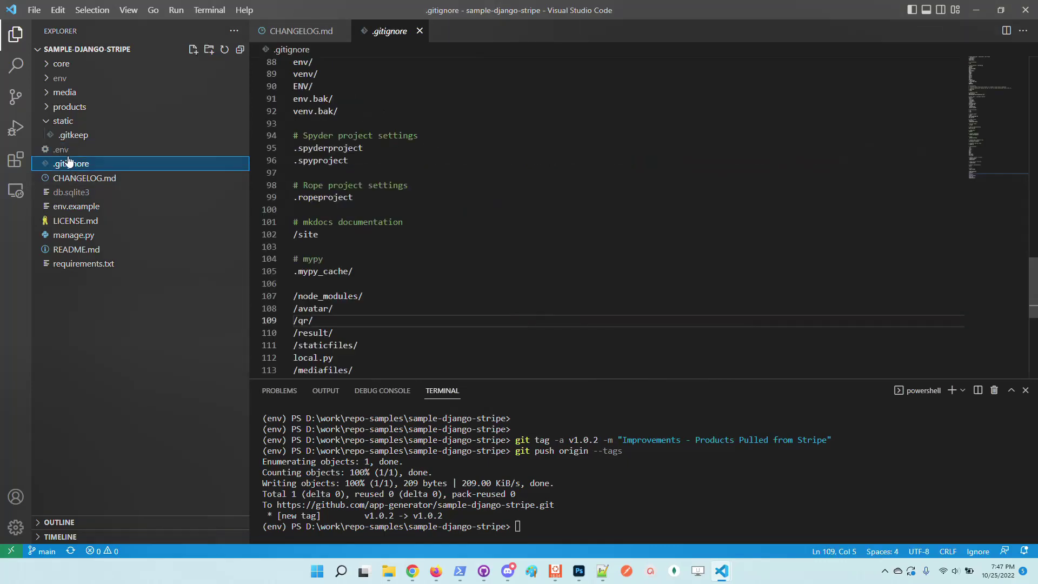
{"action": "left_click", "coordinate": [67, 151]}
Back in mini-ecomm, open requirements.txt listing stripe==4.2.0
{"action": "mouse_move", "coordinate": [721, 571]}
{"action": "left_click", "coordinate": [709, 533]}
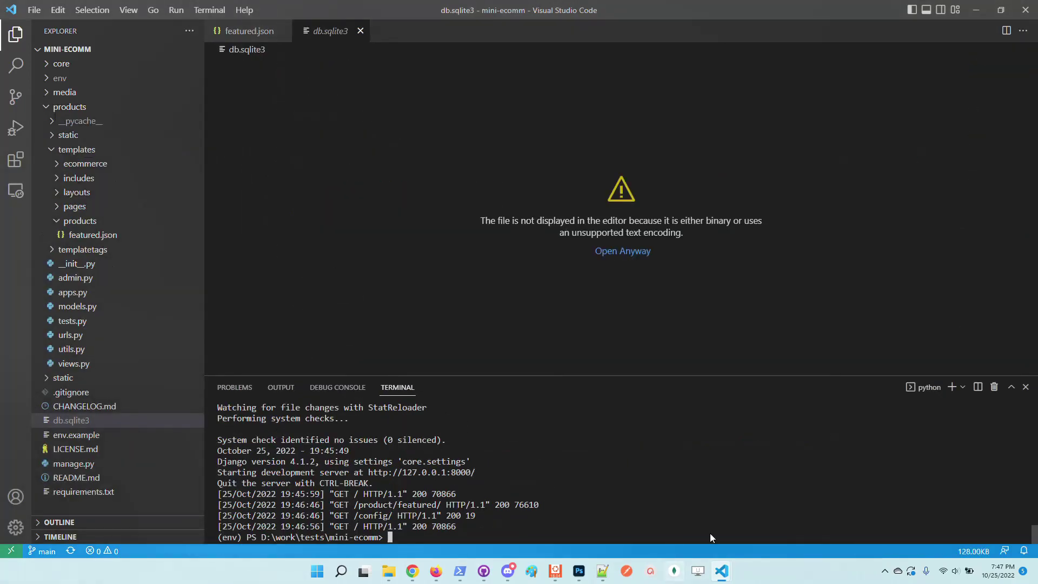
{"action": "left_click", "coordinate": [147, 493]}
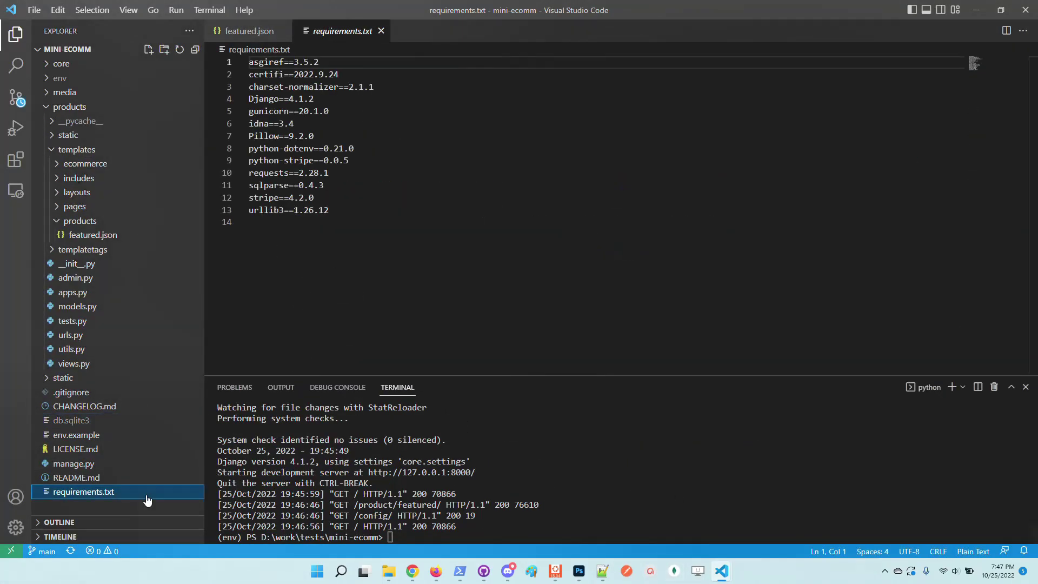
Paste a .env into mini-ecomm and review its STRIPE_PUBLISHABLE_KEY and STRIPE_SECRET_KEY entries
{"action": "key", "text": "ctrl+v"}
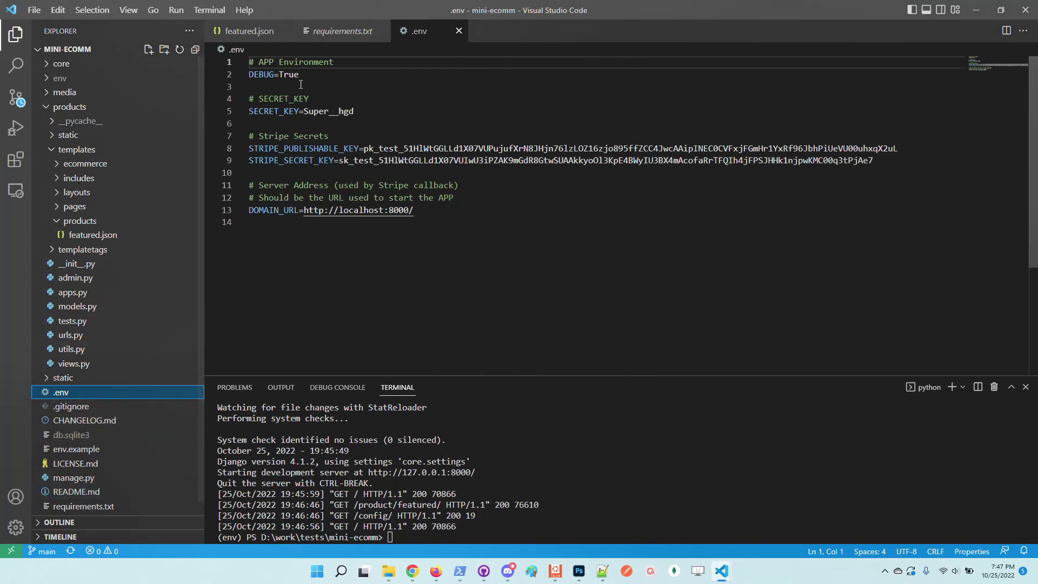
{"action": "double_click", "coordinate": [308, 150]}
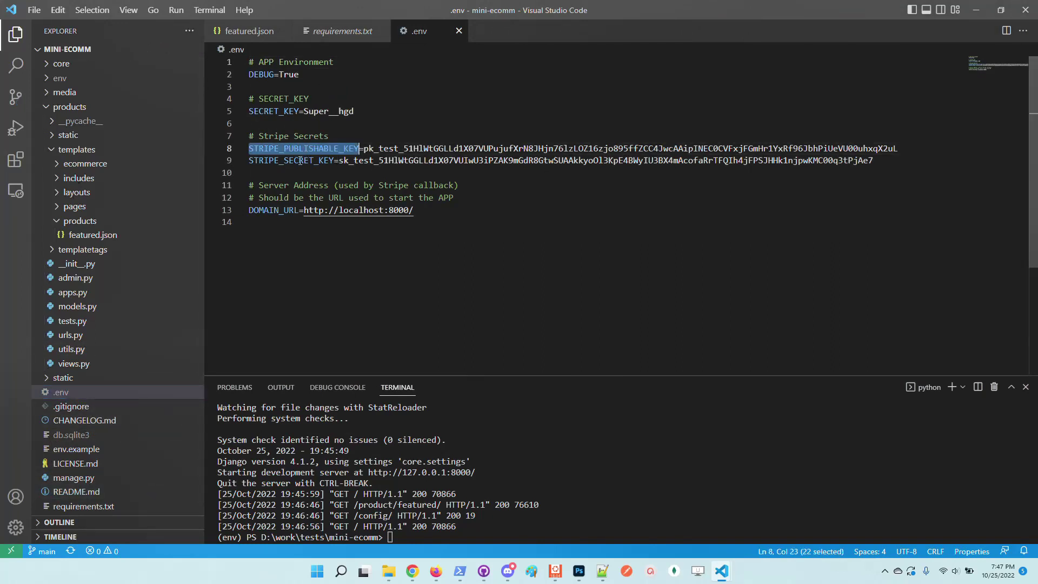
{"action": "double_click", "coordinate": [303, 161]}
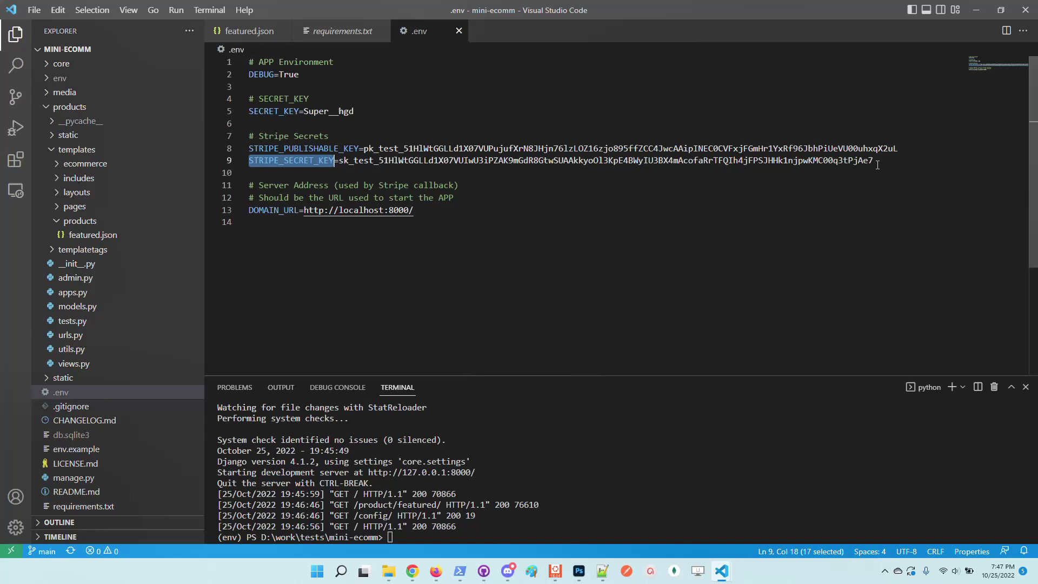
{"action": "left_click_drag", "start_coordinate": [878, 164], "coordinate": [242, 134]}
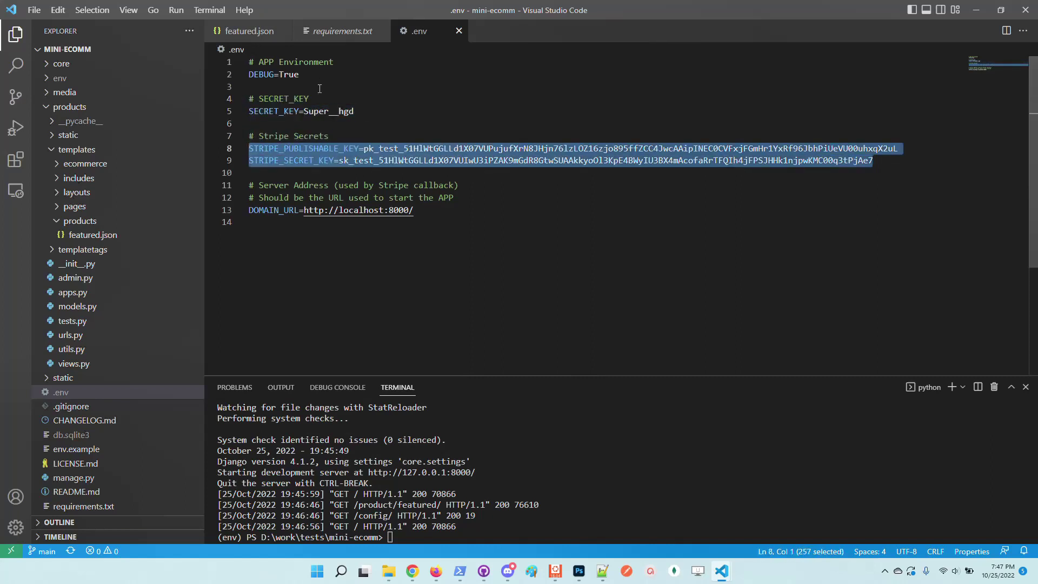
{"action": "left_click_drag", "start_coordinate": [379, 128], "coordinate": [240, 61]}
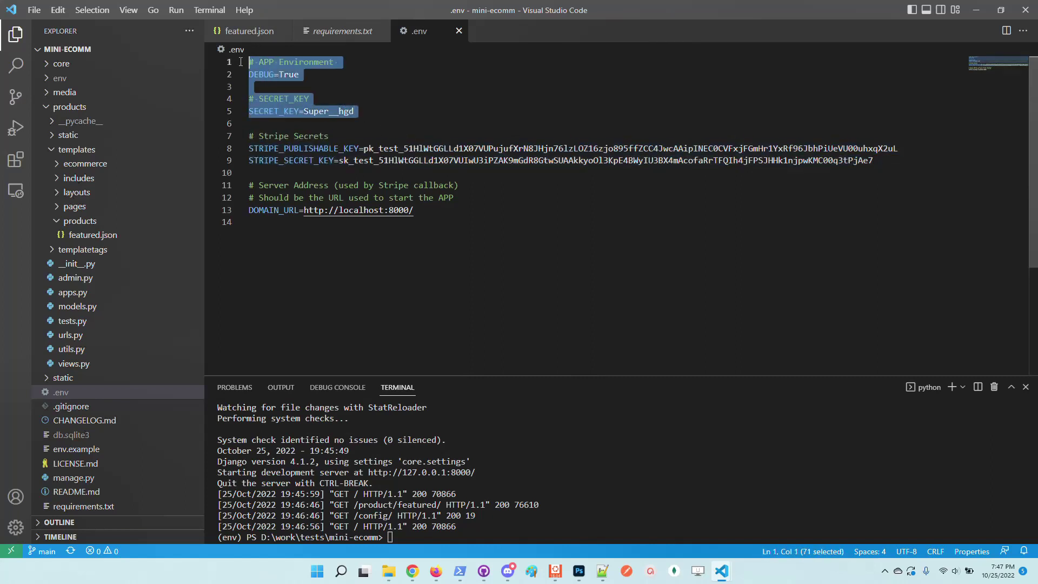
{"action": "left_click", "coordinate": [506, 149]}
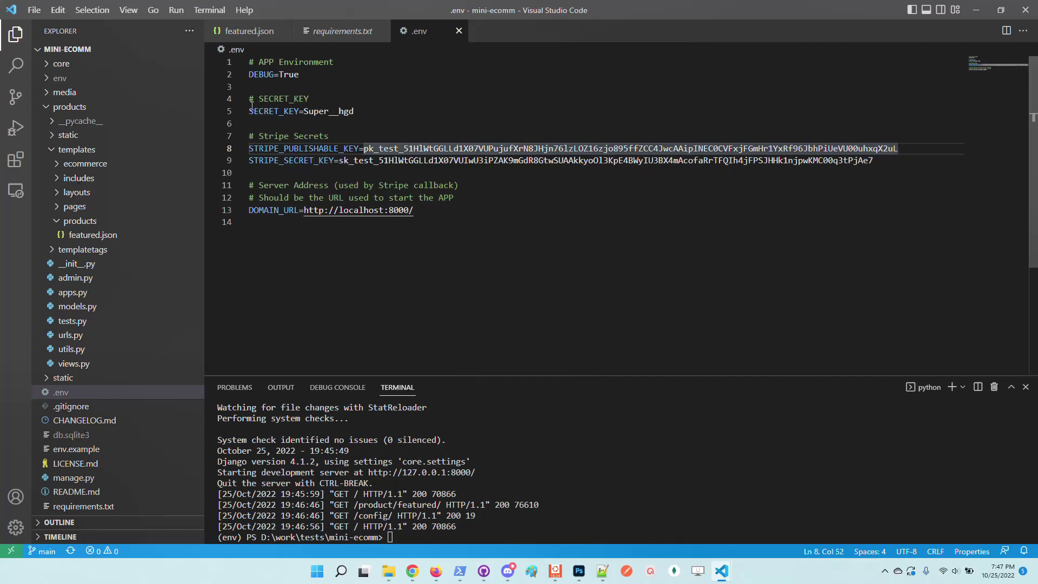
Go over the SECRET_KEY, DEBUG=True and DOMAIN_URL port 8000 settings in .env
{"action": "double_click", "coordinate": [273, 112]}
{"action": "double_click", "coordinate": [326, 112]}
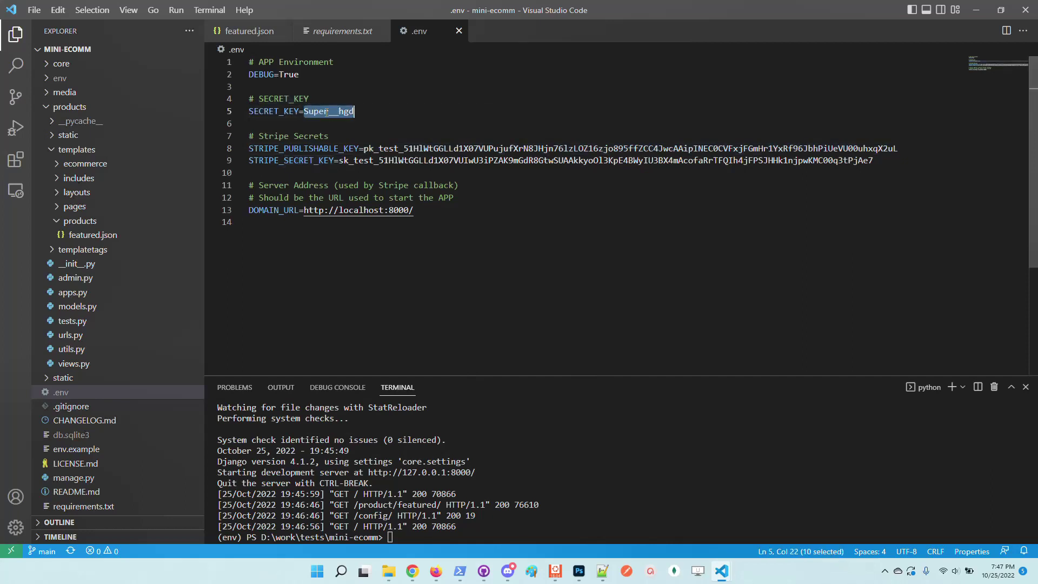
{"action": "double_click", "coordinate": [258, 75]}
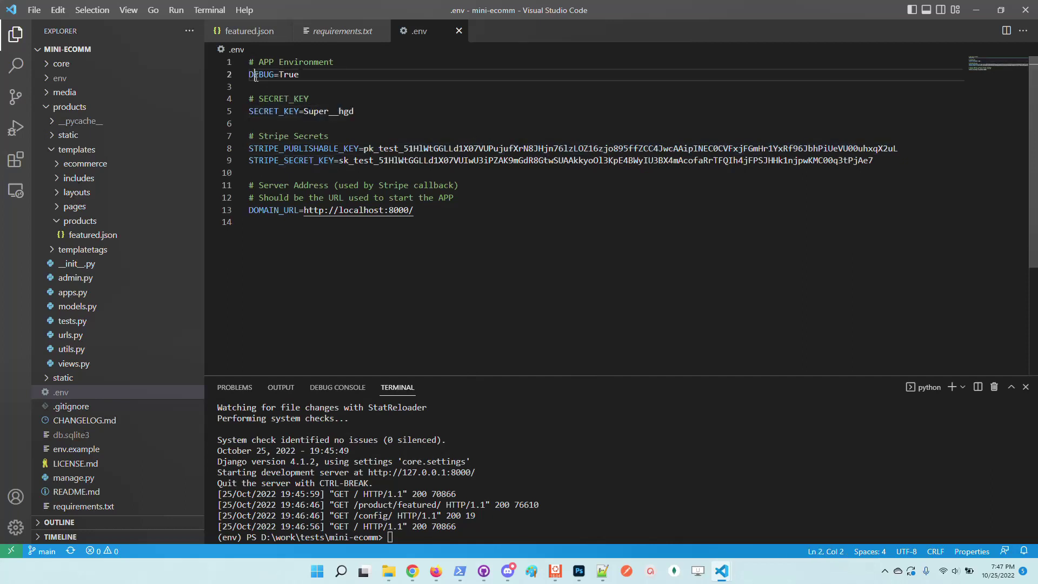
{"action": "double_click", "coordinate": [289, 74]}
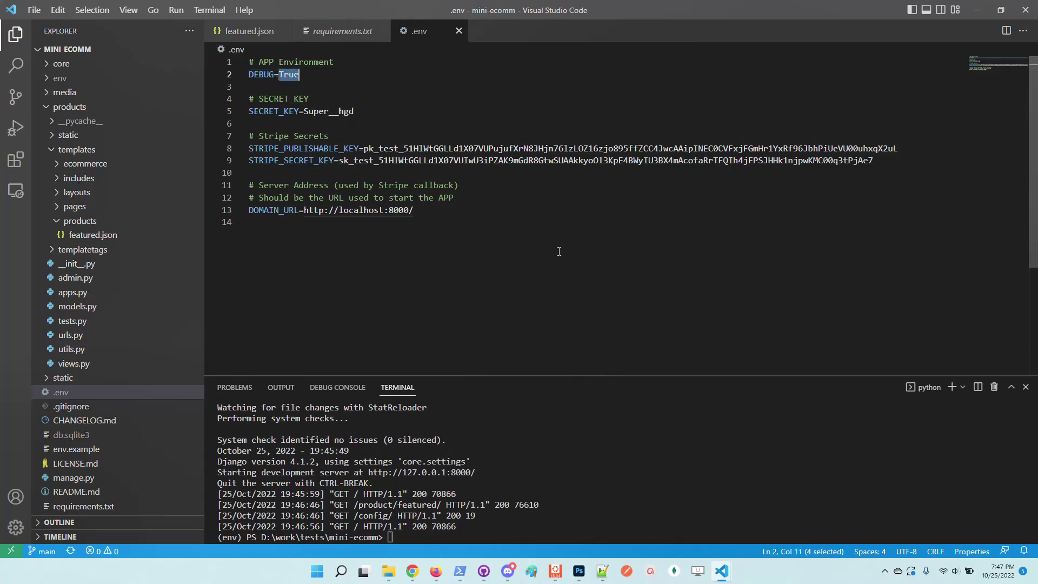
{"action": "left_click_drag", "start_coordinate": [418, 216], "coordinate": [248, 211]}
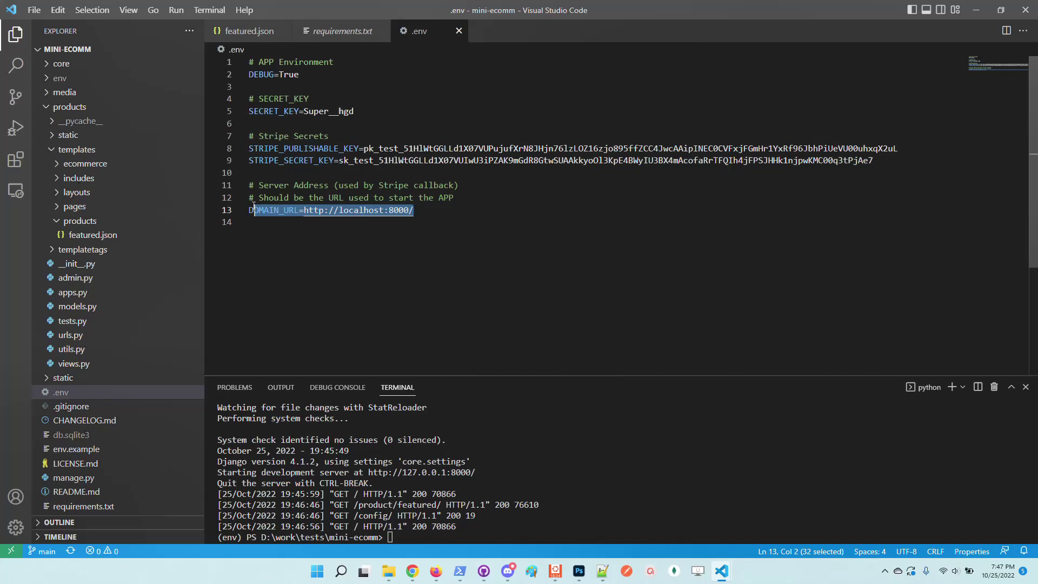
{"action": "left_click", "coordinate": [453, 242]}
{"action": "double_click", "coordinate": [404, 212]}
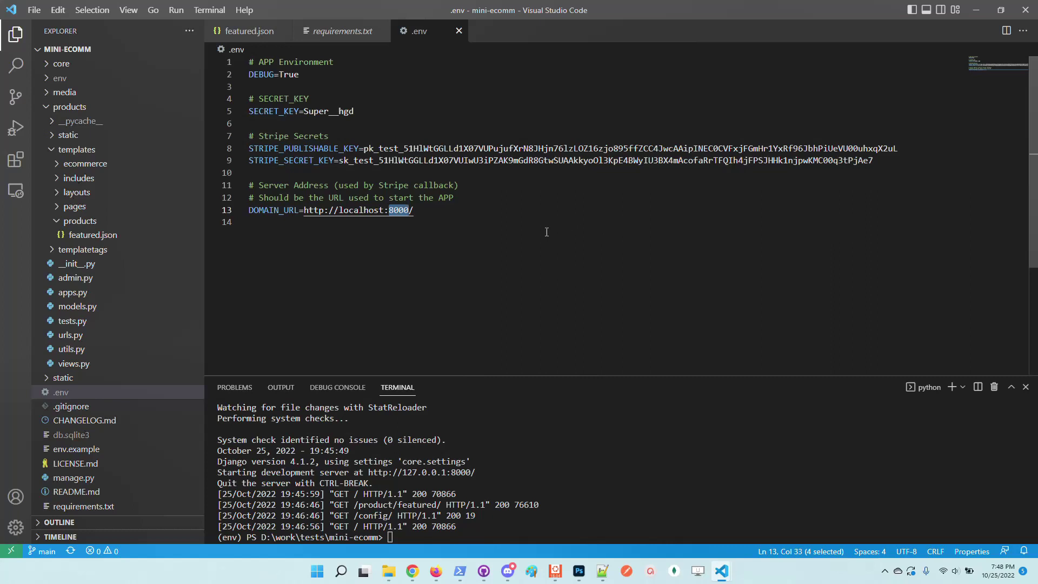
{"action": "left_click", "coordinate": [632, 480]}
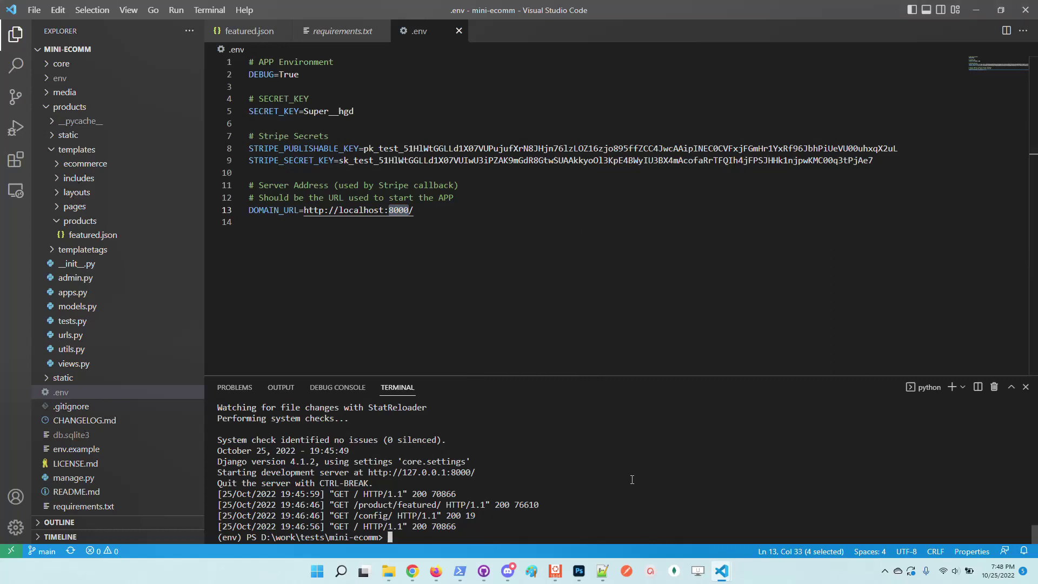
{"action": "left_click_drag", "start_coordinate": [879, 161], "coordinate": [249, 136]}
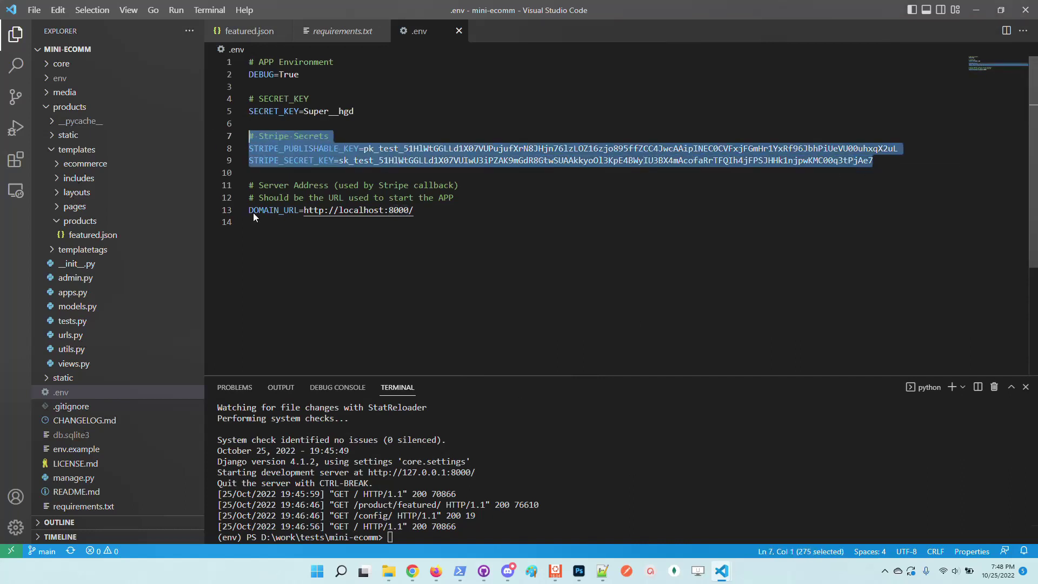
Restart runserver, reload the storefront in Chrome at 110% zoom and follow the superuser link
{"action": "left_click", "coordinate": [593, 453]}
{"action": "key", "text": "Up"}
{"action": "key", "text": "Return"}
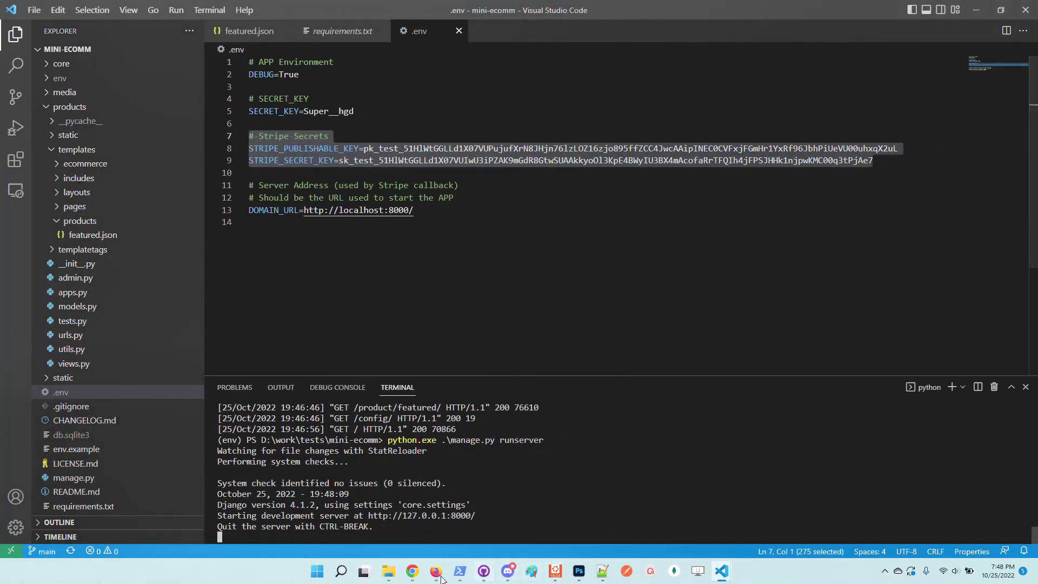
{"action": "mouse_move", "coordinate": [412, 571]}
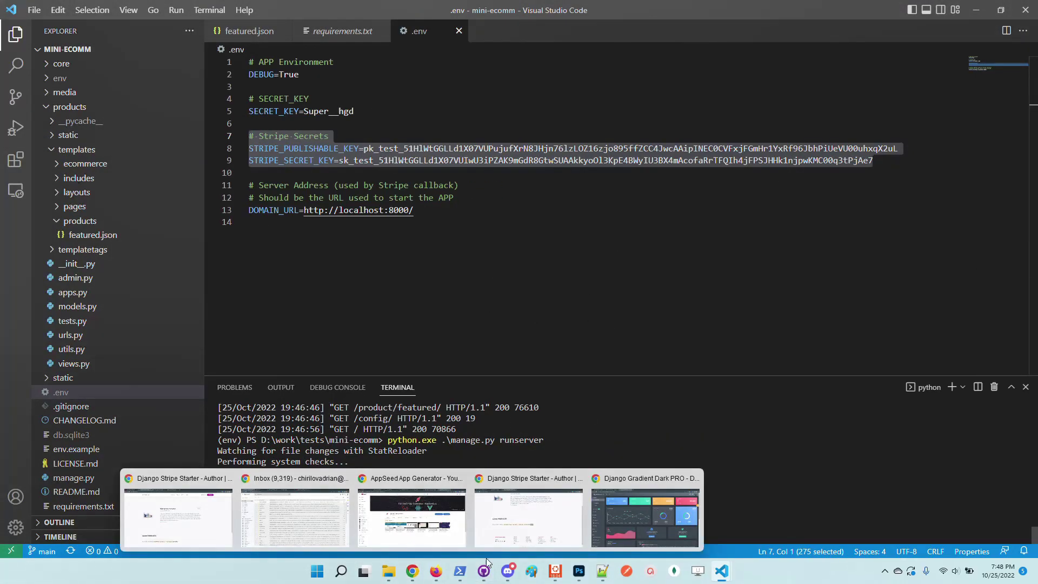
{"action": "left_click", "coordinate": [508, 513]}
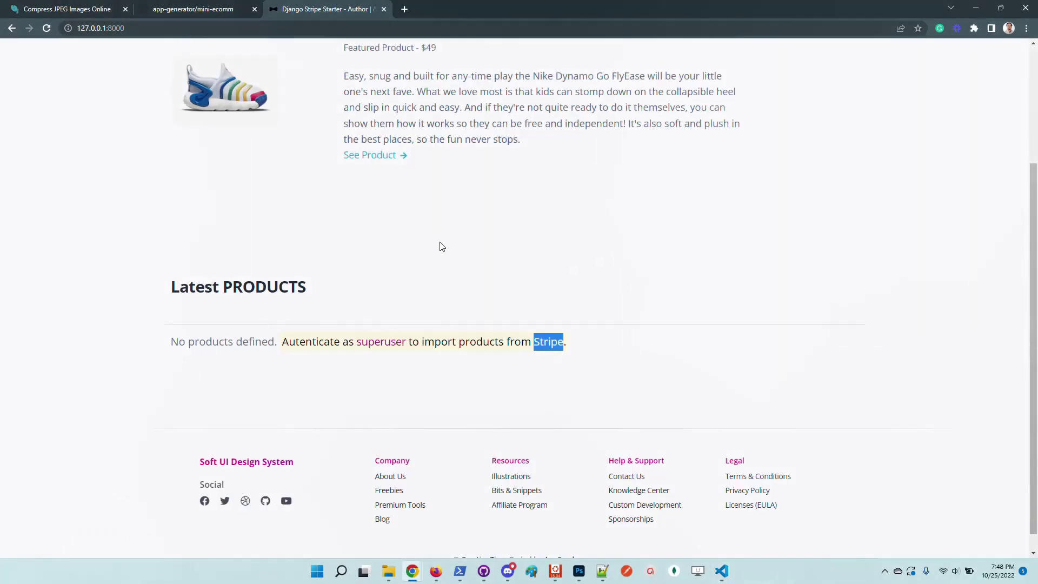
{"action": "left_click", "coordinate": [217, 25]}
{"action": "key", "text": "Return"}
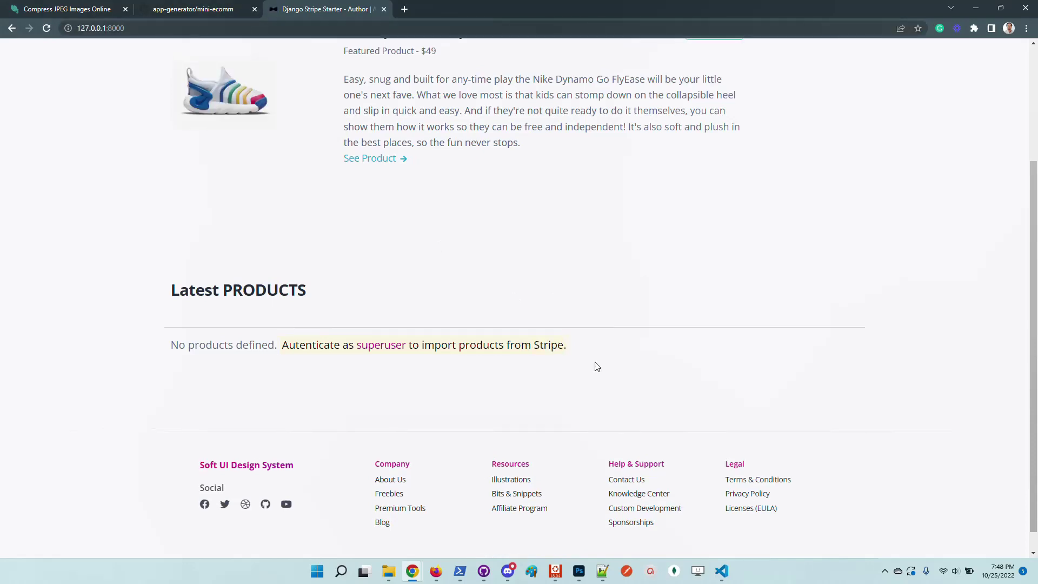
{"action": "key", "text": "ctrl+plus"}
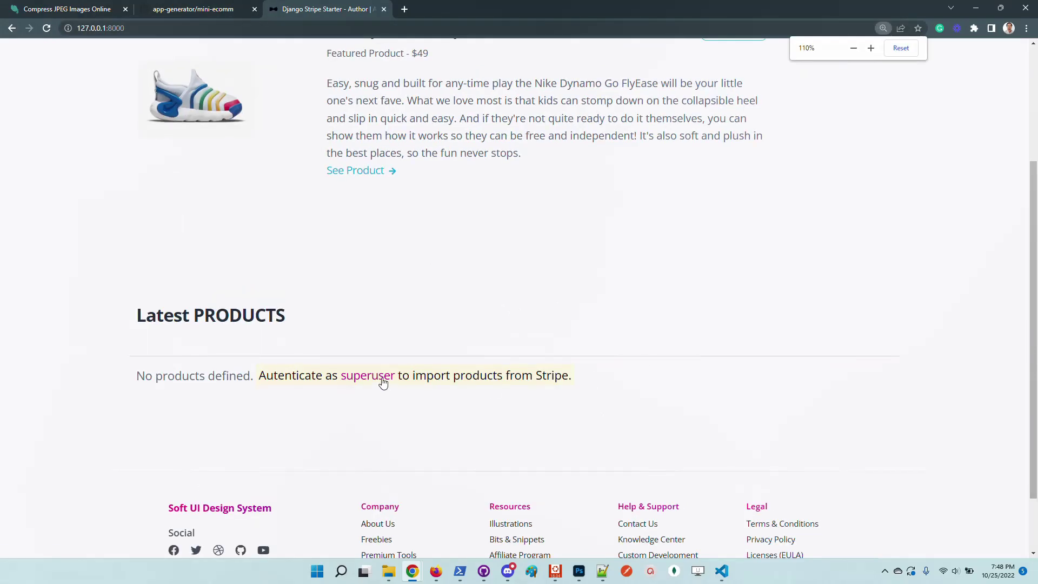
{"action": "left_click", "coordinate": [381, 379]}
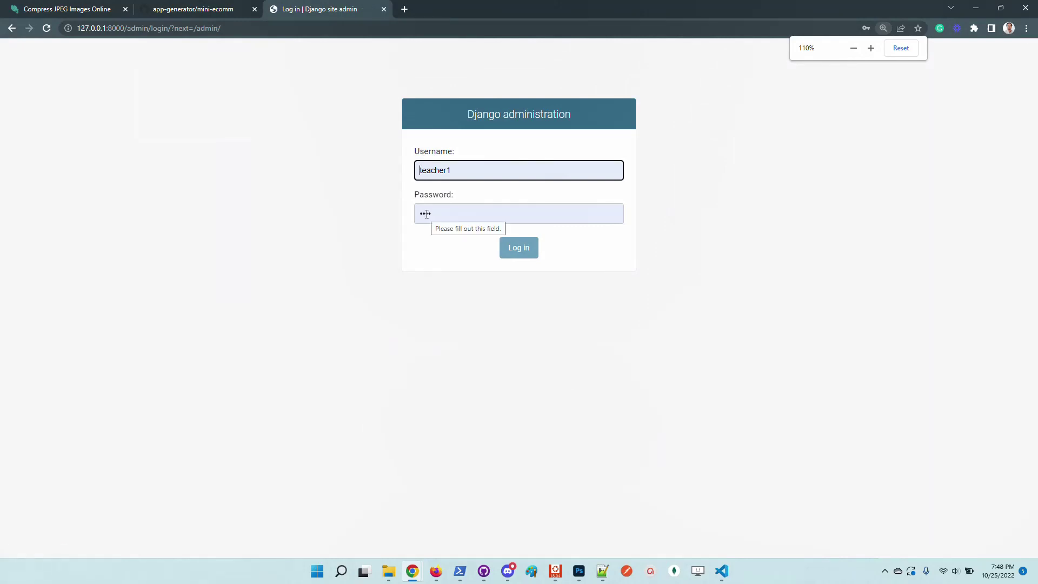
Log in to Django admin as 'admin' with the superuser password
{"action": "left_click", "coordinate": [501, 174]}
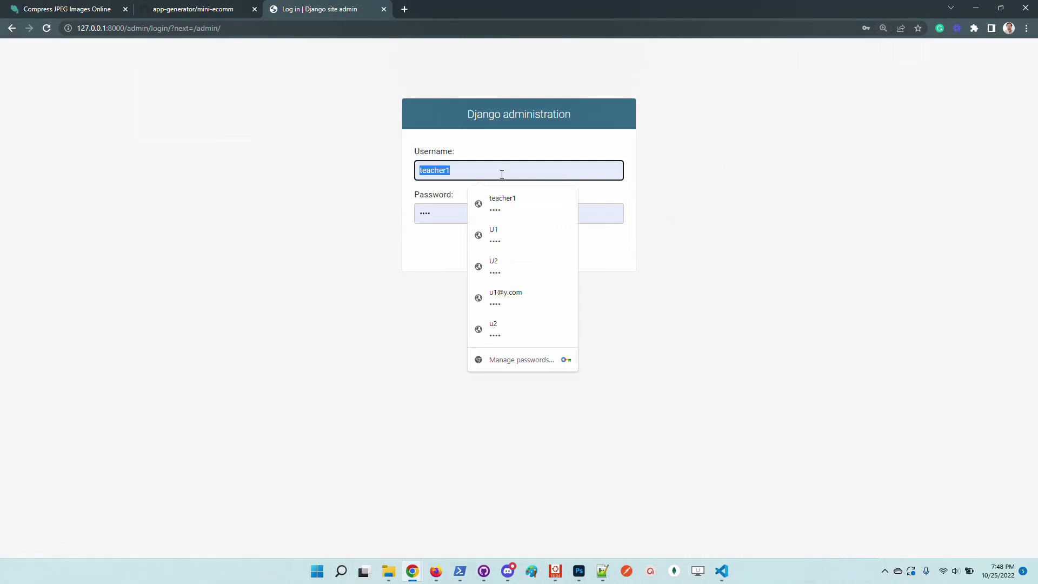
{"action": "type", "text": "admin"}
{"action": "key", "text": "Tab"}
{"action": "type", "text": "a"}
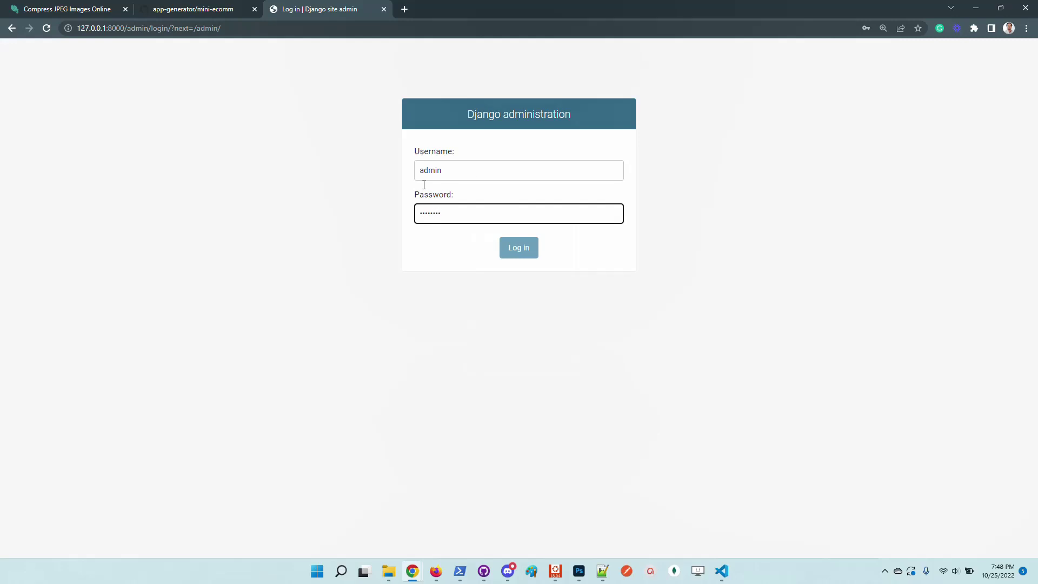
{"action": "left_click", "coordinate": [514, 247]}
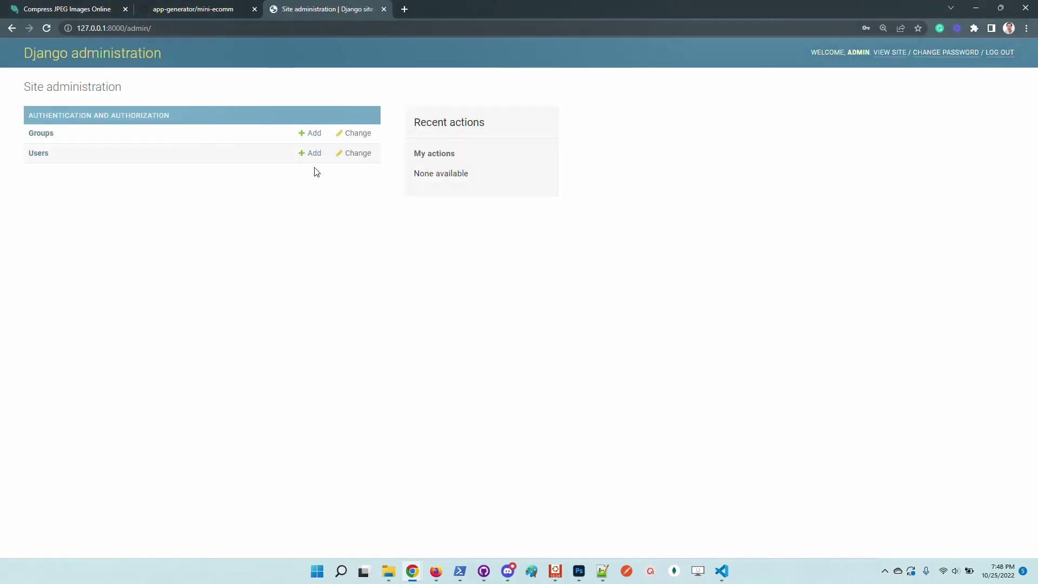
Remove admin/ from the URL to reach the storefront and open the import-from-Stripe page
{"action": "left_click", "coordinate": [200, 30]}
{"action": "key", "text": "ctrl+shift+Left"}
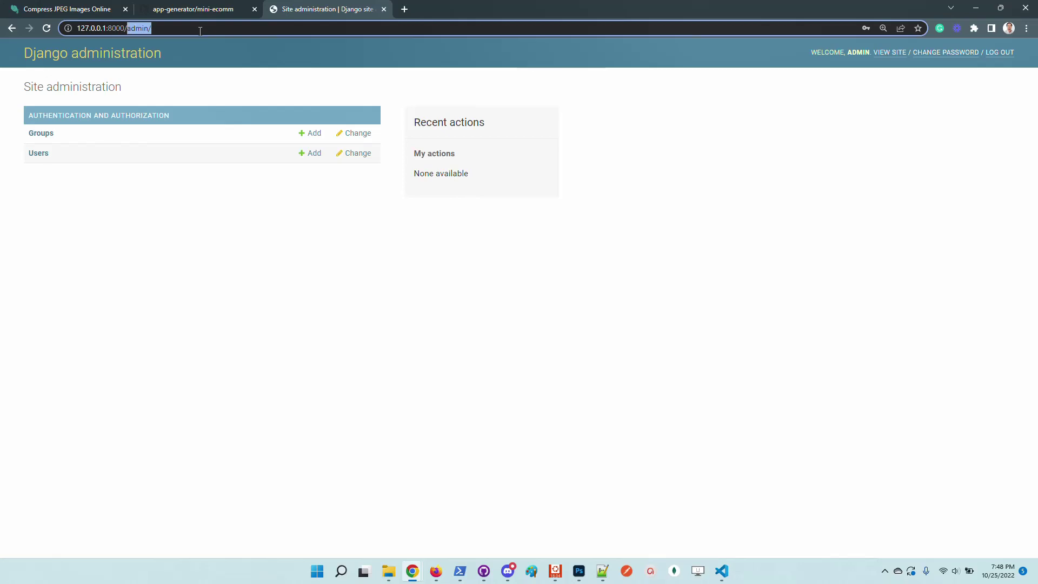
{"action": "key", "text": "BackSpace"}
{"action": "key", "text": "Return"}
{"action": "scroll", "coordinate": [452, 320], "scroll_direction": "down", "scroll_amount": 2}
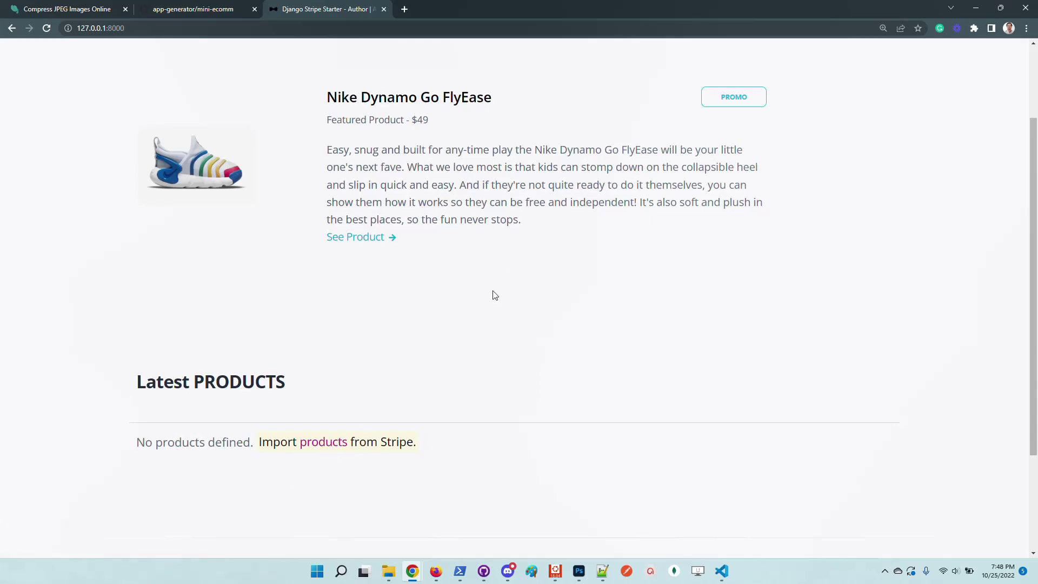
{"action": "scroll", "coordinate": [562, 343], "scroll_direction": "up", "scroll_amount": 2}
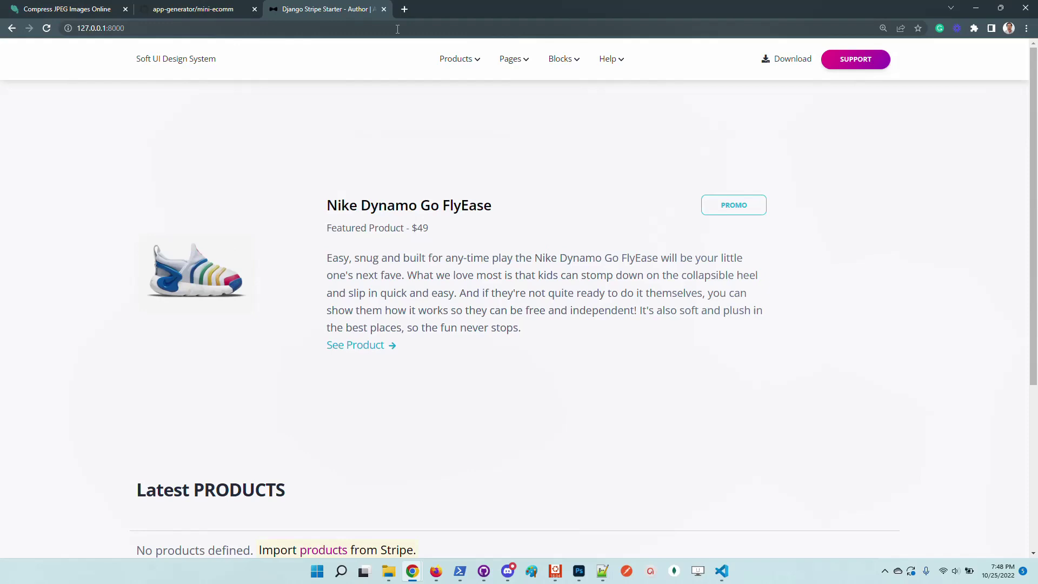
{"action": "mouse_move", "coordinate": [463, 56]}
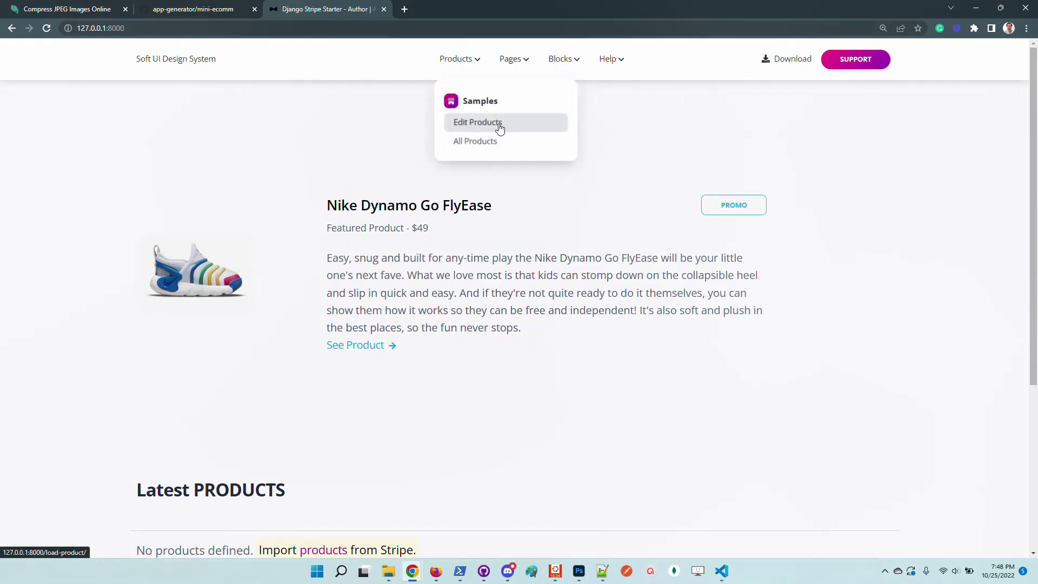
{"action": "scroll", "coordinate": [537, 343], "scroll_direction": "down", "scroll_amount": 3}
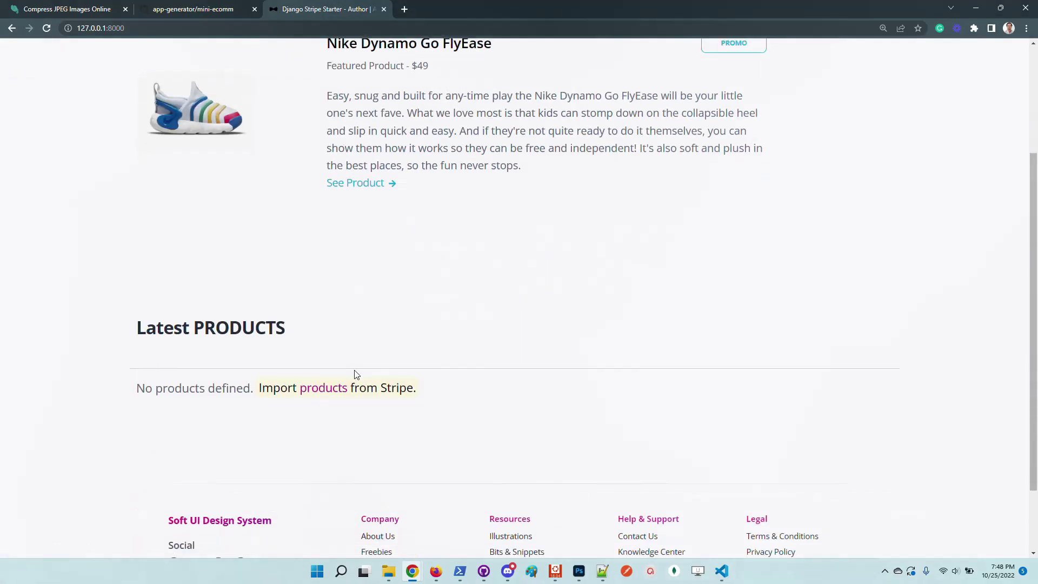
{"action": "left_click", "coordinate": [331, 391]}
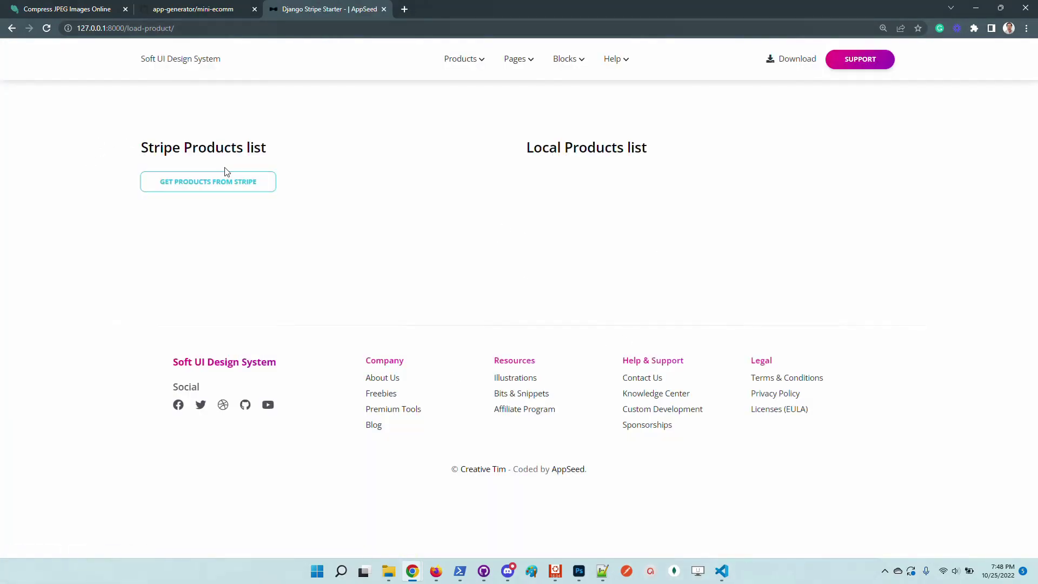
Fetch the three Django PRO products from Stripe, then open the Stripe dashboard in a new tab
{"action": "left_click_drag", "start_coordinate": [271, 152], "coordinate": [139, 146]}
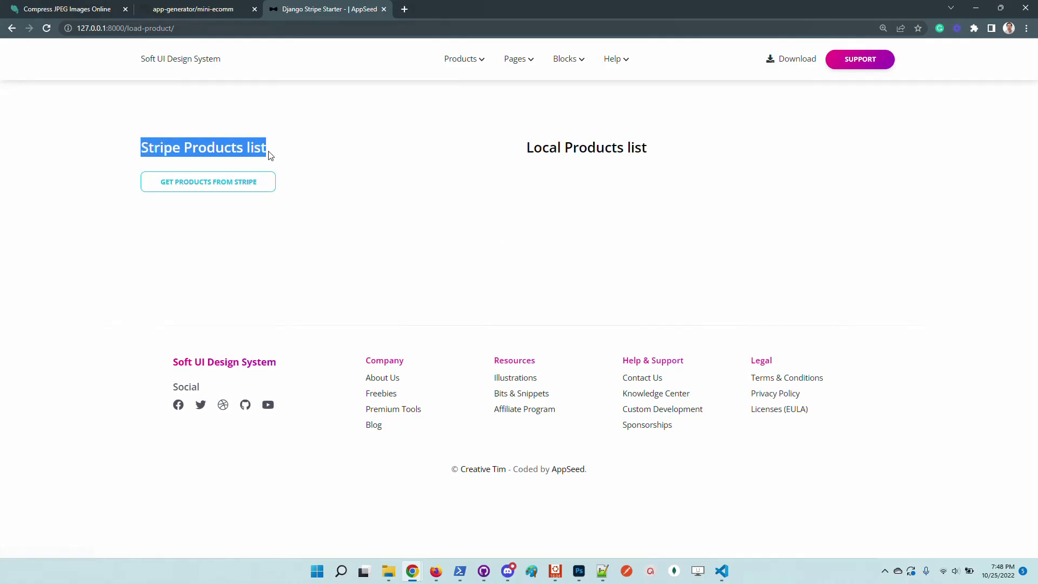
{"action": "left_click_drag", "start_coordinate": [663, 151], "coordinate": [523, 164]}
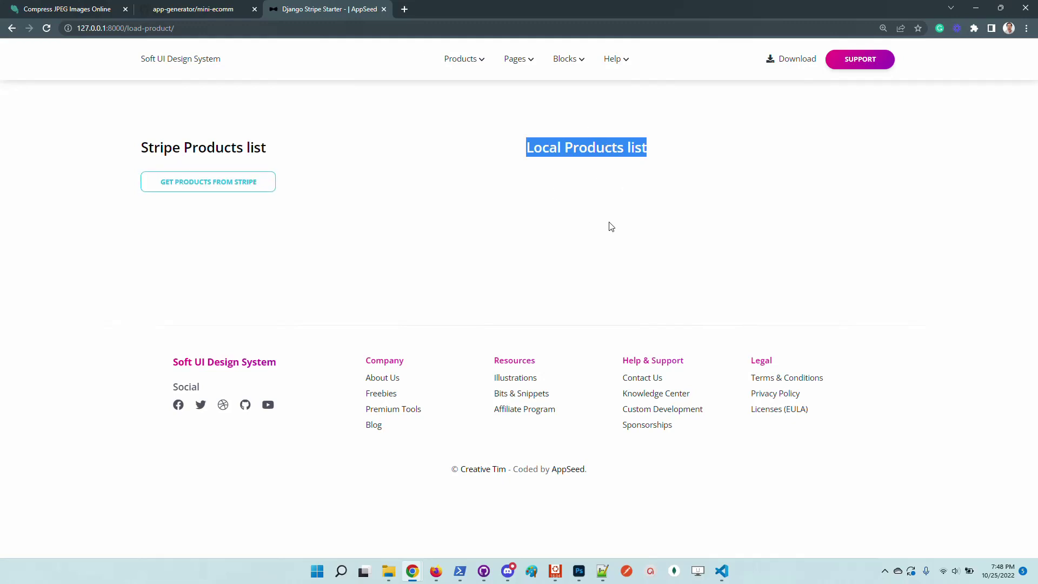
{"action": "left_click", "coordinate": [223, 184]}
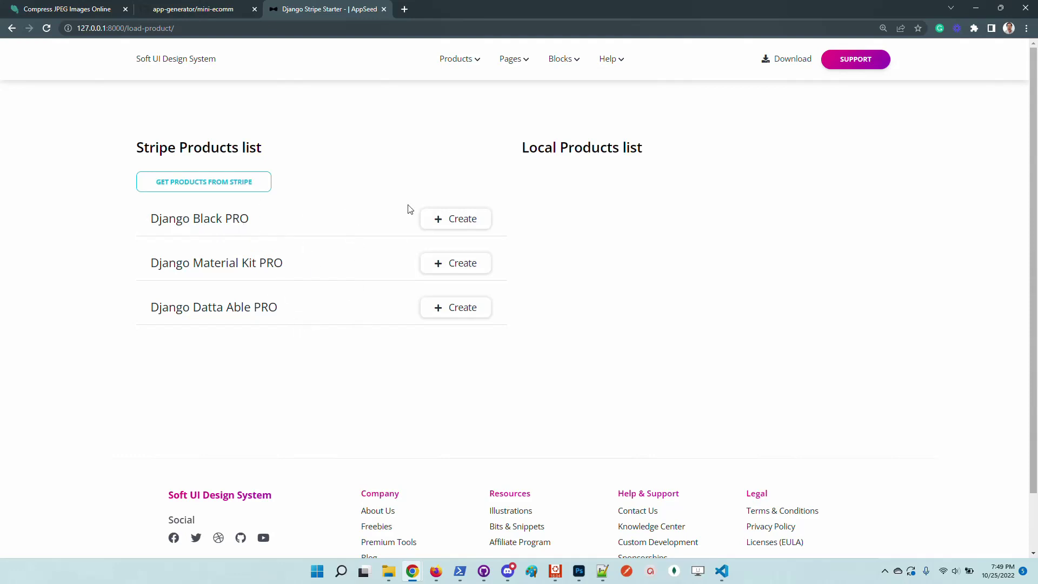
{"action": "left_click", "coordinate": [404, 9]}
{"action": "type", "text": "stripe.com/dashboard"}
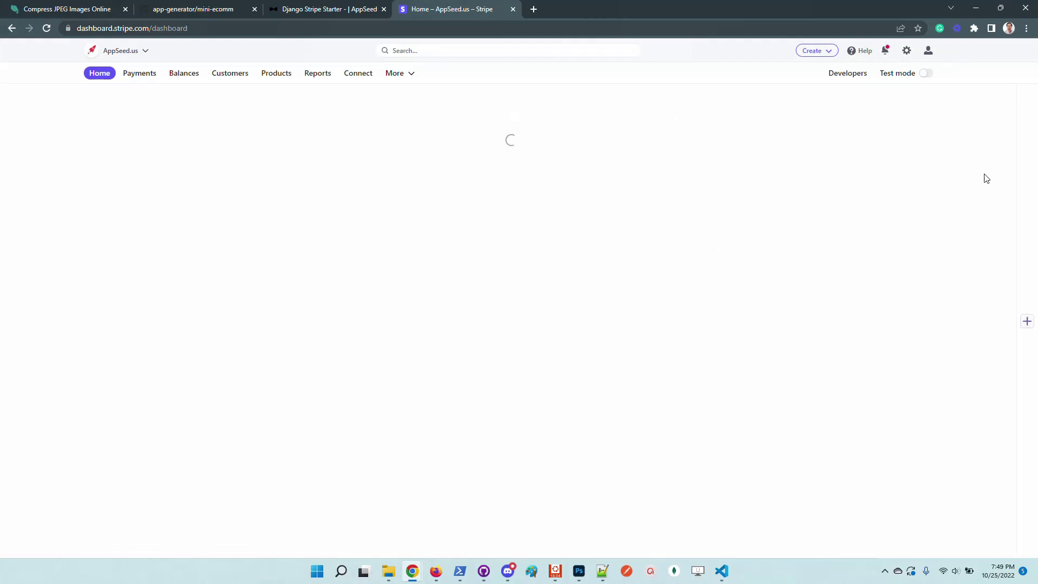
Check the three test products in Stripe's test-mode product list at 110% zoom, then return to the import page
{"action": "left_click", "coordinate": [920, 76]}
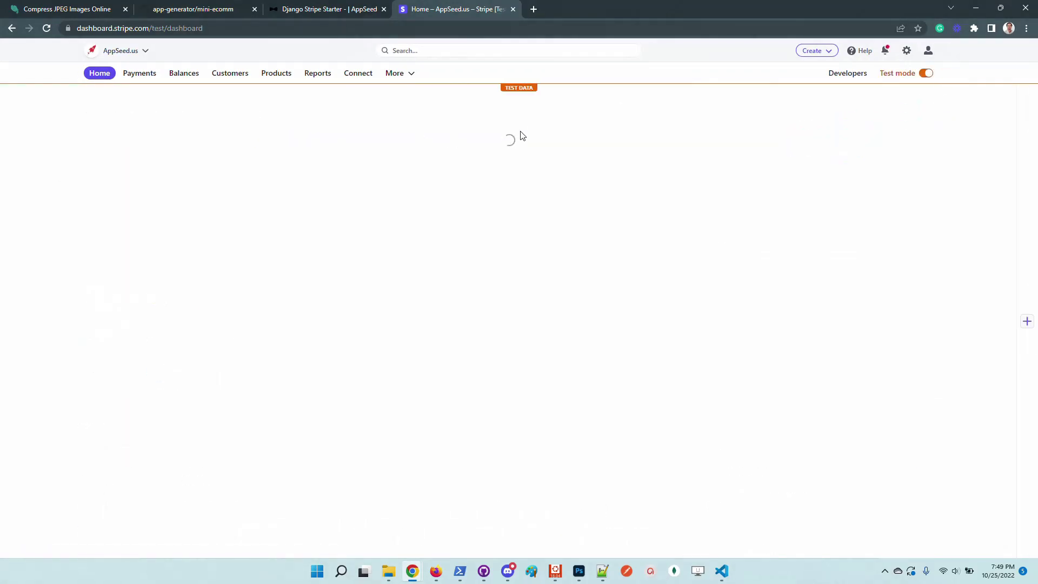
{"action": "left_click", "coordinate": [271, 74]}
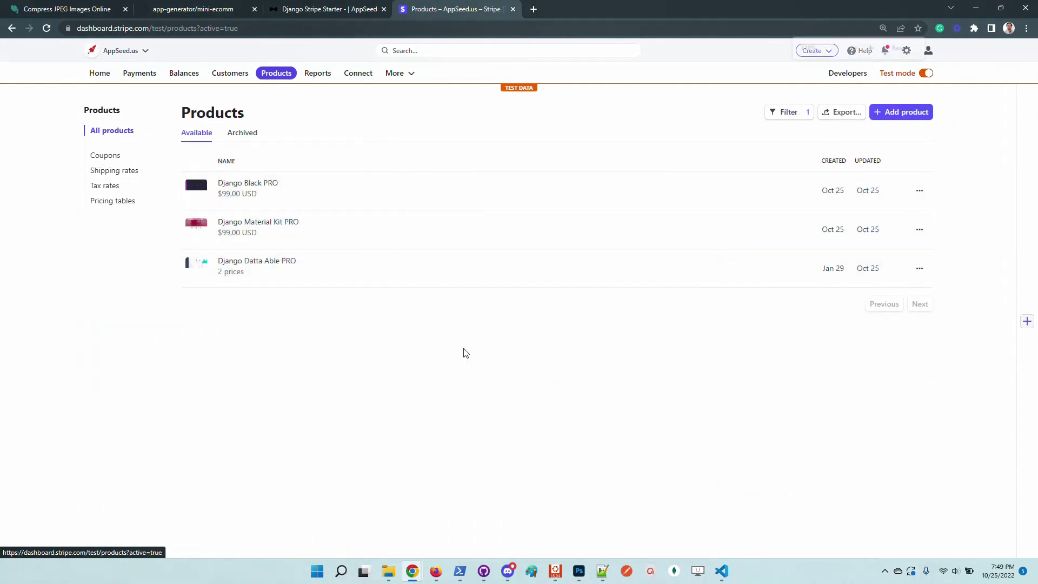
{"action": "key", "text": "ctrl+plus"}
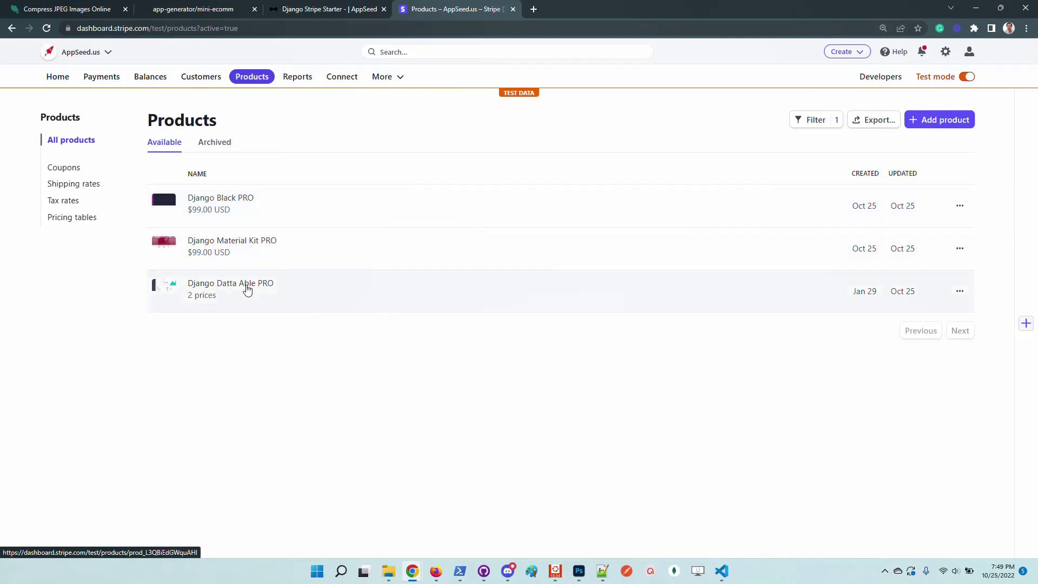
{"action": "left_click", "coordinate": [320, 11]}
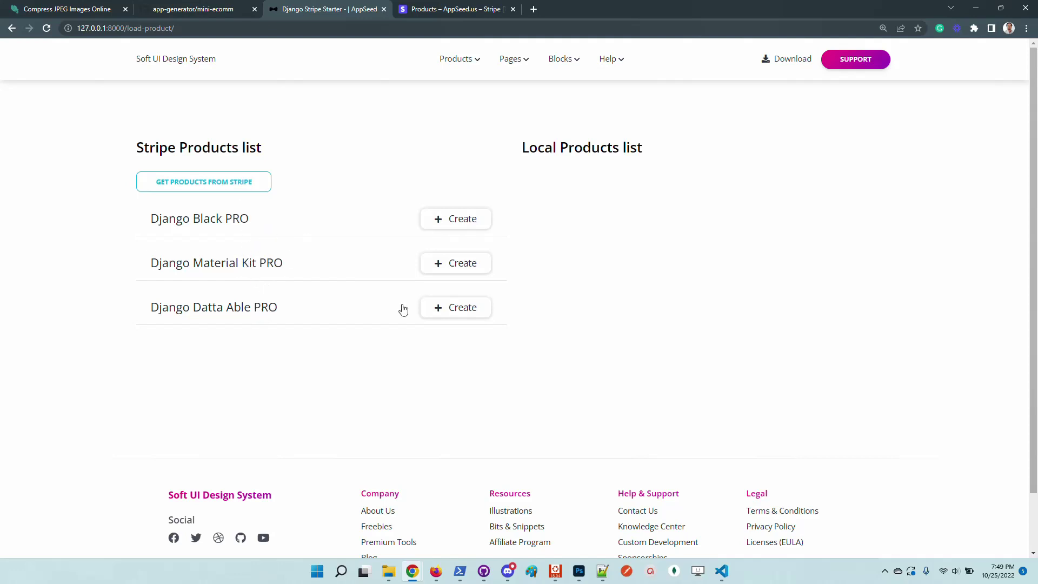
Import Django Black PRO from Stripe as a local product
{"action": "left_click", "coordinate": [470, 226]}
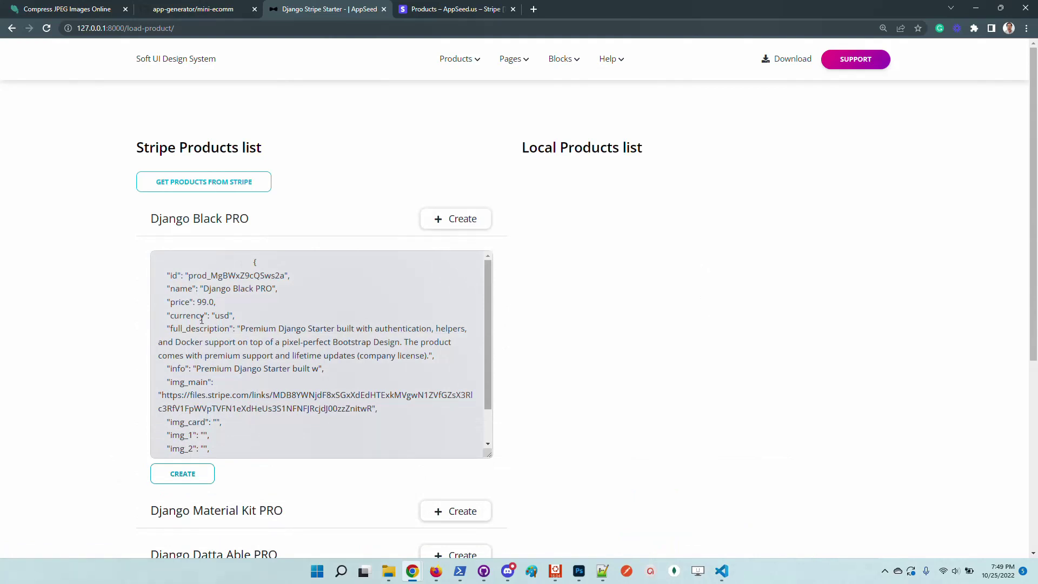
{"action": "left_click_drag", "start_coordinate": [220, 330], "coordinate": [251, 408]}
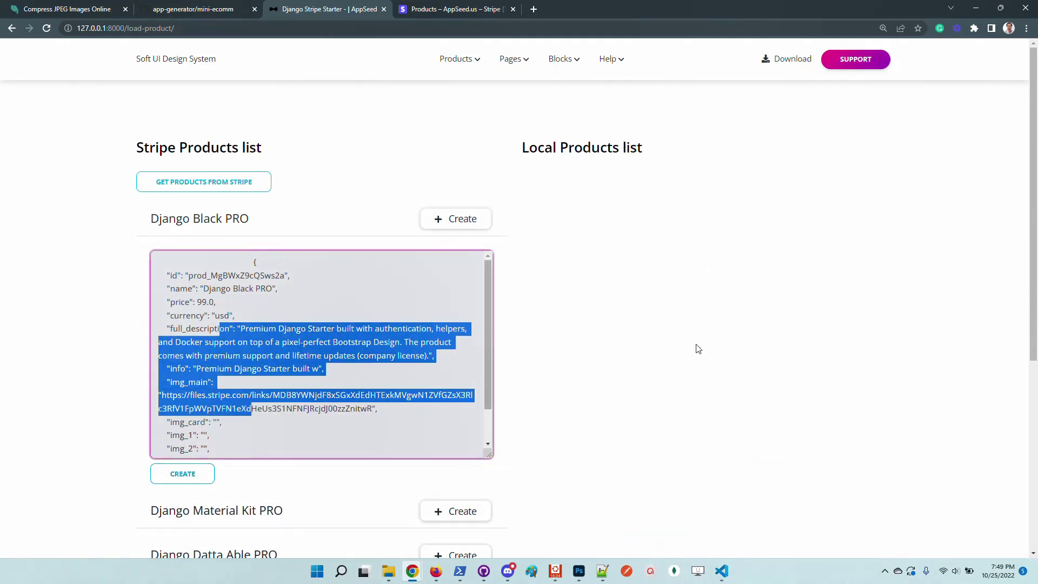
{"action": "left_click", "coordinate": [184, 474]}
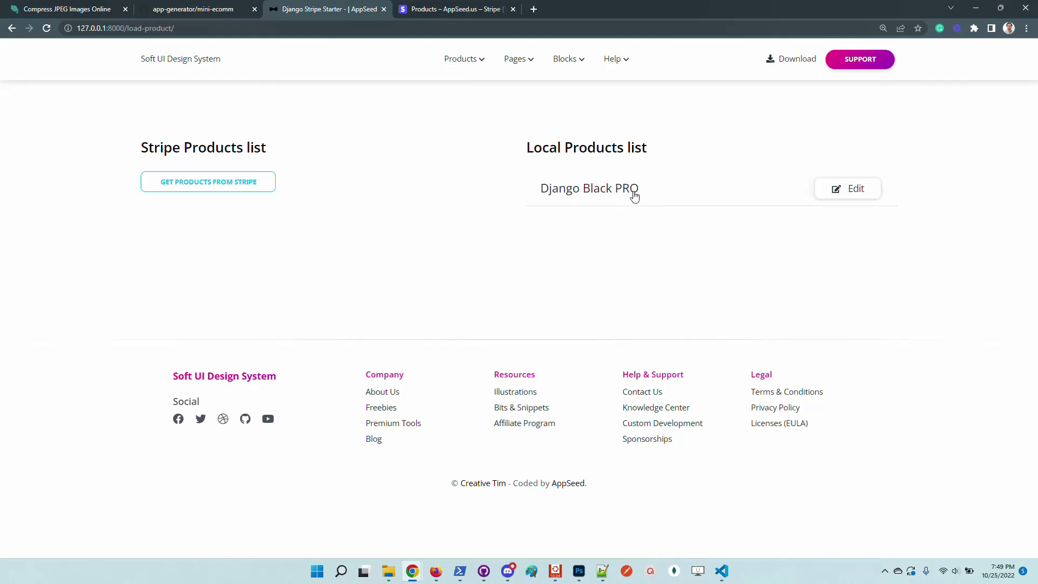
Open the All Products storefront page in a new tab and view it
{"action": "mouse_move", "coordinate": [476, 64]}
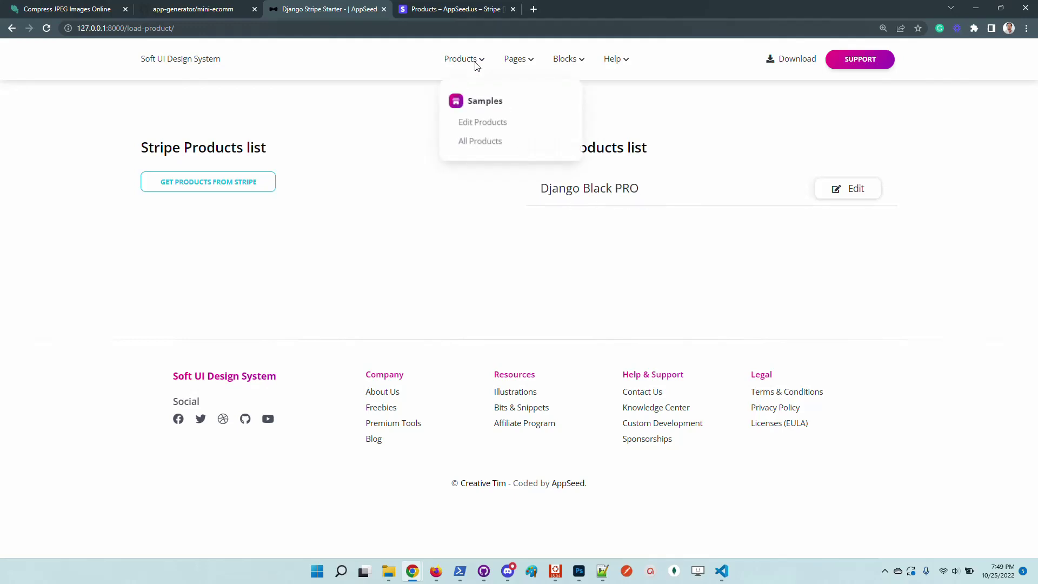
{"action": "right_click", "coordinate": [491, 143]}
{"action": "left_click", "coordinate": [524, 153]}
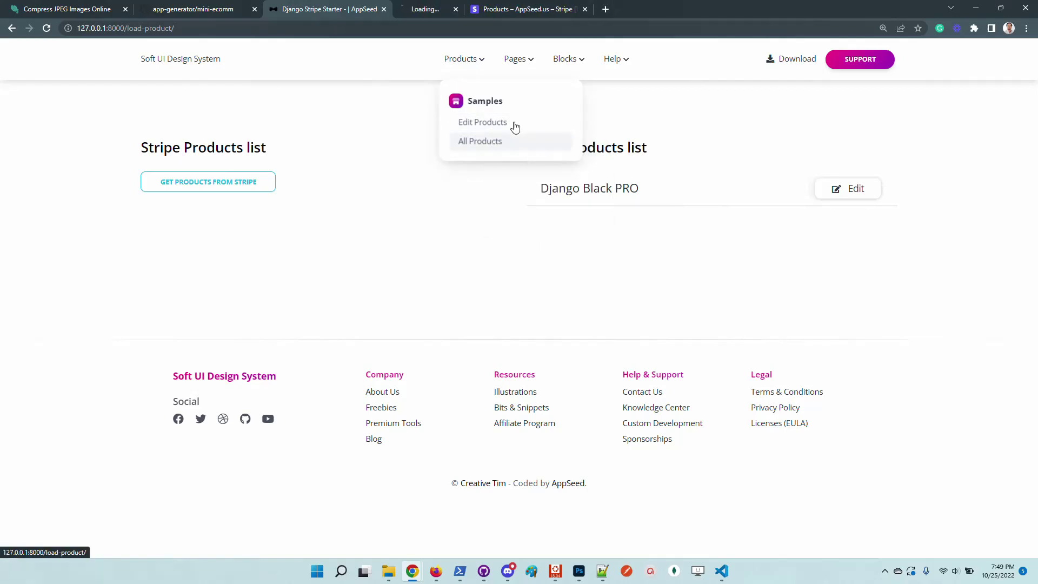
{"action": "key", "text": "ctrl+Tab"}
{"action": "scroll", "coordinate": [288, 364], "scroll_direction": "down", "scroll_amount": 7}
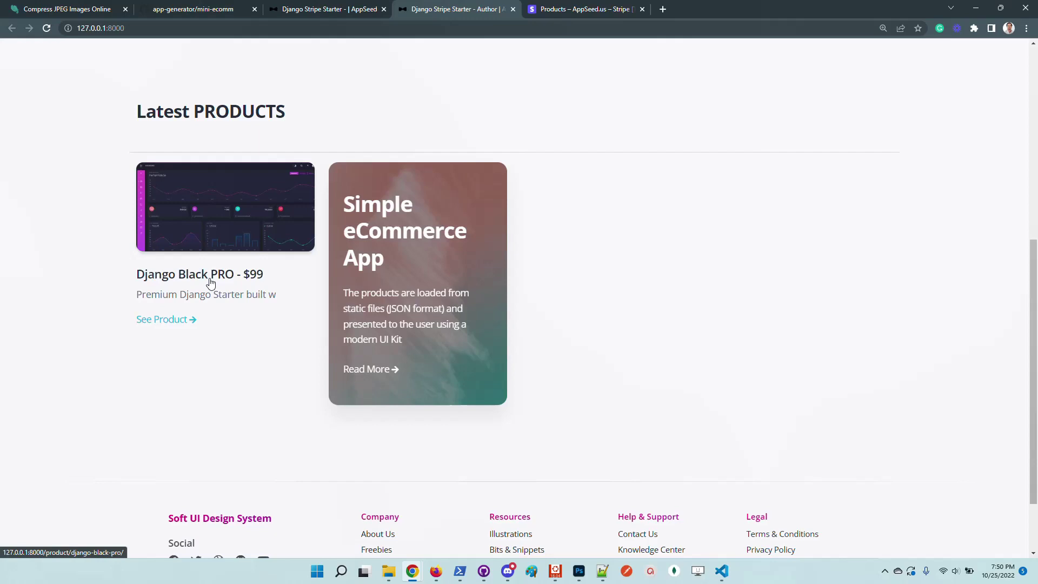
Import Django Material Kit PRO from the refreshed Stripe product list
{"action": "left_click", "coordinate": [345, 12]}
{"action": "left_click", "coordinate": [245, 181]}
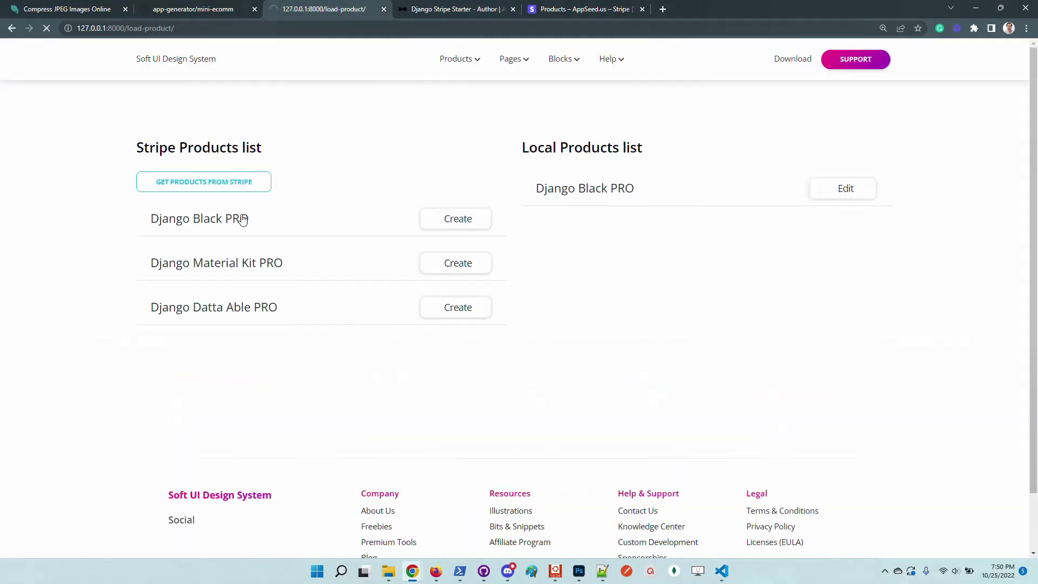
{"action": "left_click", "coordinate": [463, 263]}
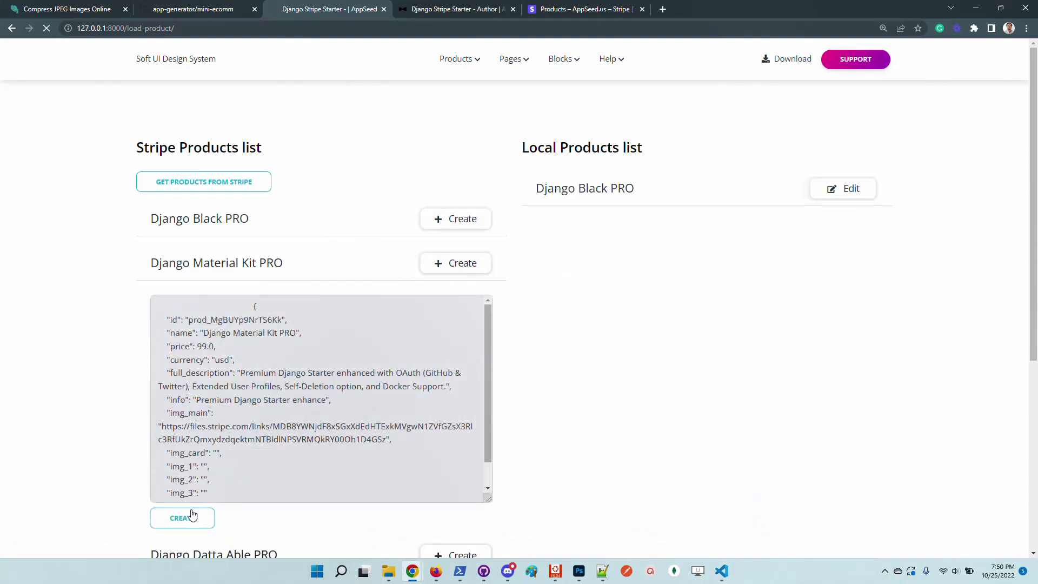
{"action": "left_click", "coordinate": [195, 519]}
Import Django Datta Able PRO through its editable form, then return to the storefront tab
{"action": "left_click", "coordinate": [204, 182]}
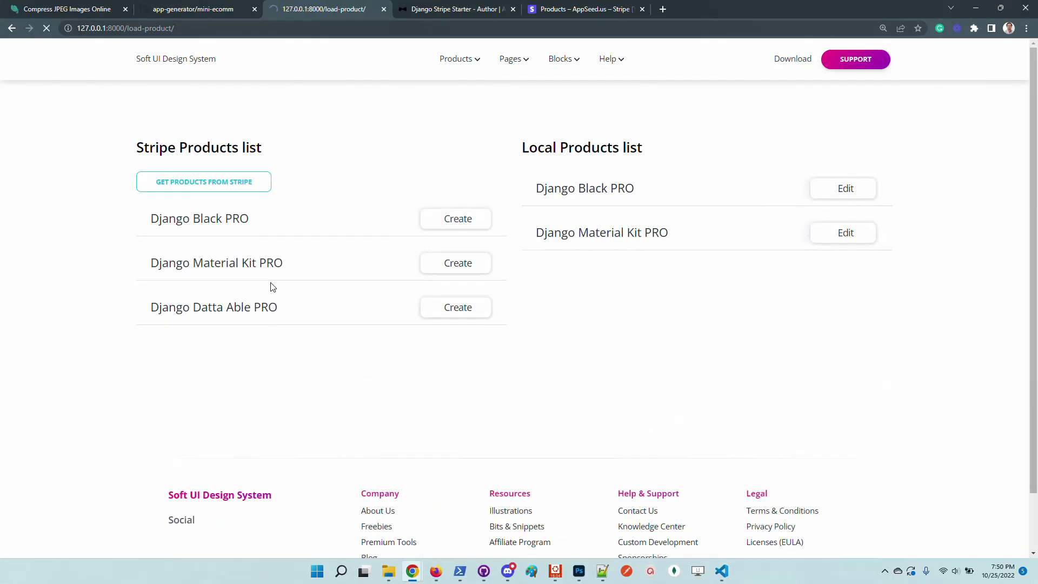
{"action": "left_click", "coordinate": [260, 325]}
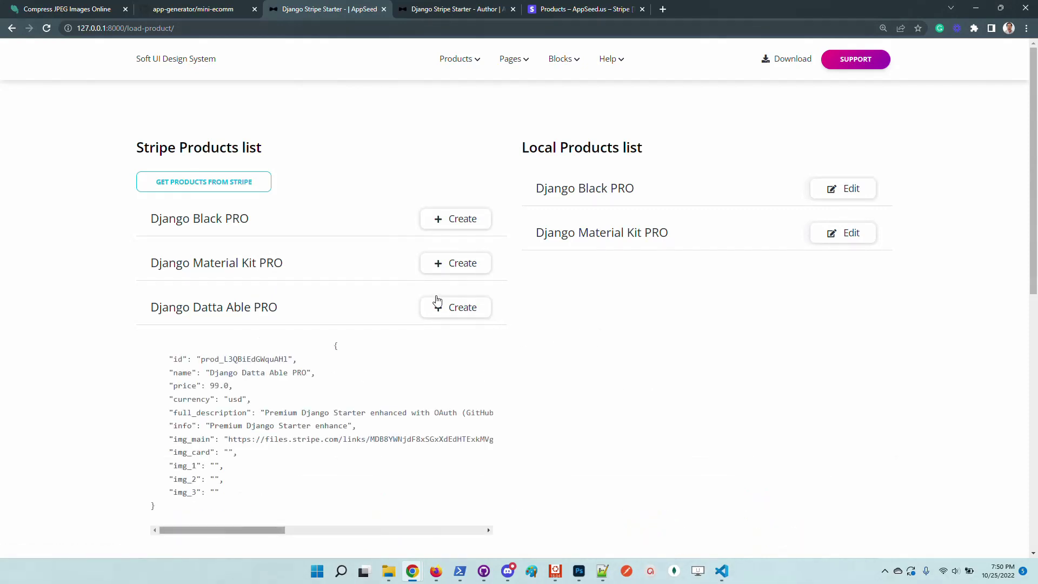
{"action": "scroll", "coordinate": [620, 346], "scroll_direction": "down", "scroll_amount": 1}
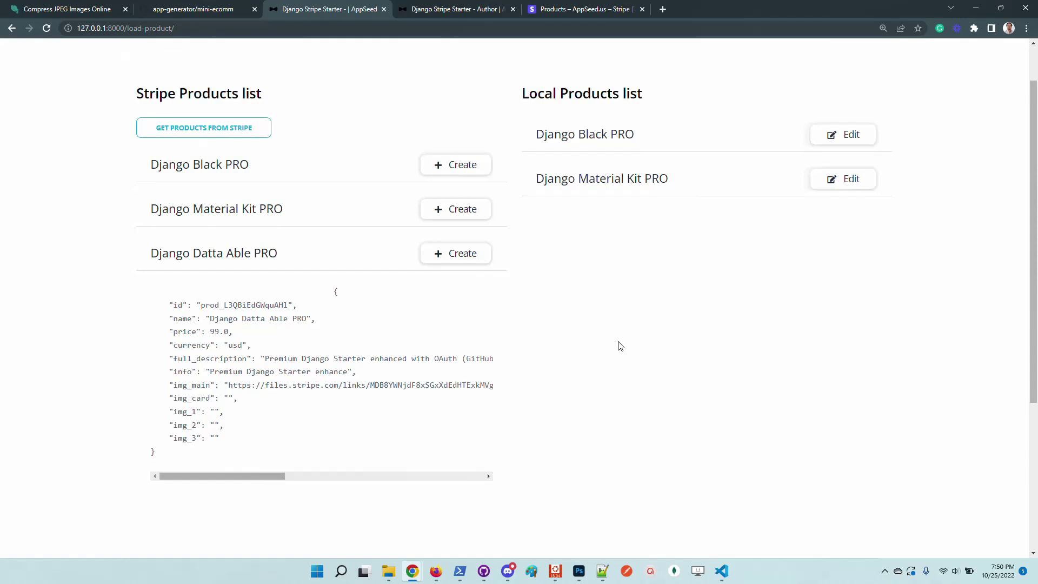
{"action": "scroll", "coordinate": [572, 371], "scroll_direction": "down", "scroll_amount": 1}
{"action": "scroll", "coordinate": [561, 357], "scroll_direction": "up", "scroll_amount": 2}
{"action": "left_click", "coordinate": [250, 307]}
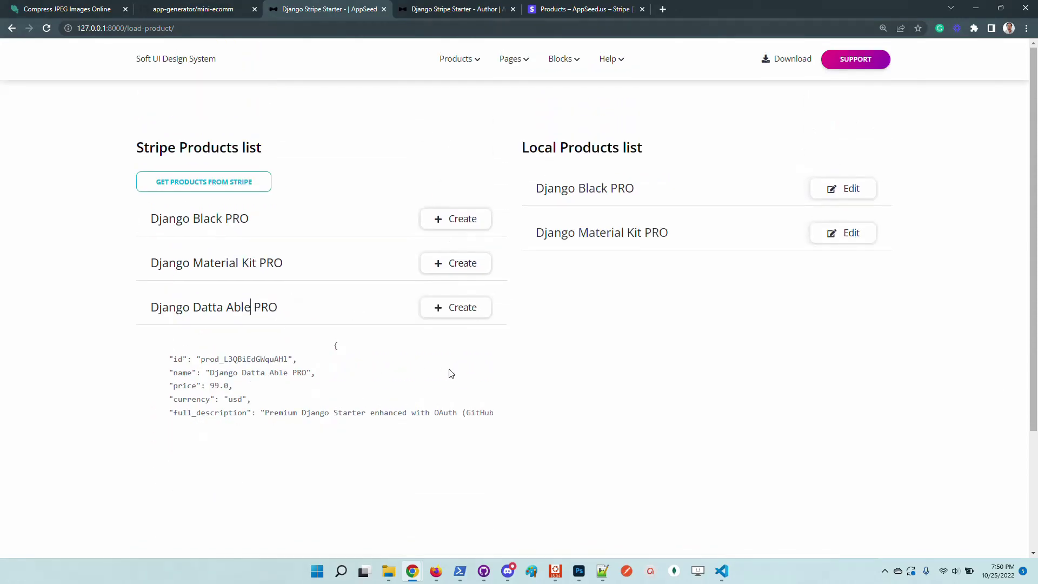
{"action": "left_click", "coordinate": [448, 308]}
{"action": "scroll", "coordinate": [586, 403], "scroll_direction": "down", "scroll_amount": 3}
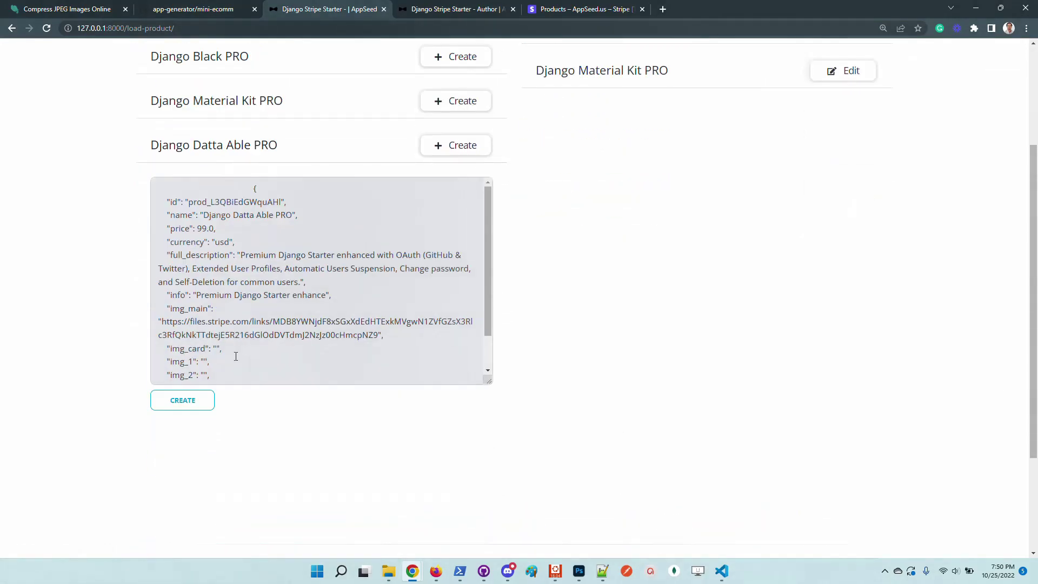
{"action": "left_click", "coordinate": [187, 400]}
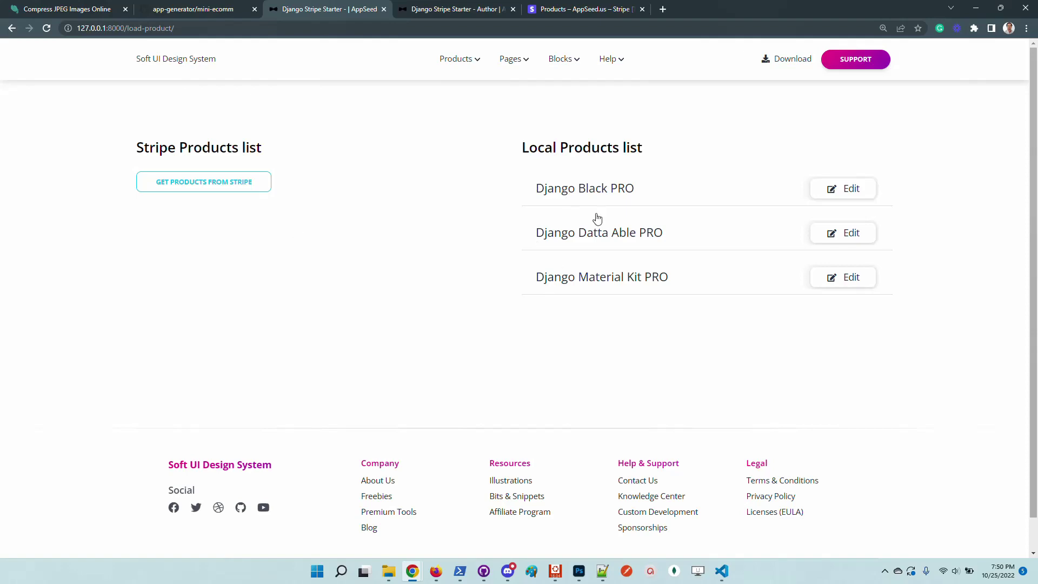
{"action": "left_click", "coordinate": [442, 8]}
Reload the storefront so all three imported products show under Latest PRODUCTS
{"action": "key", "text": "F5"}
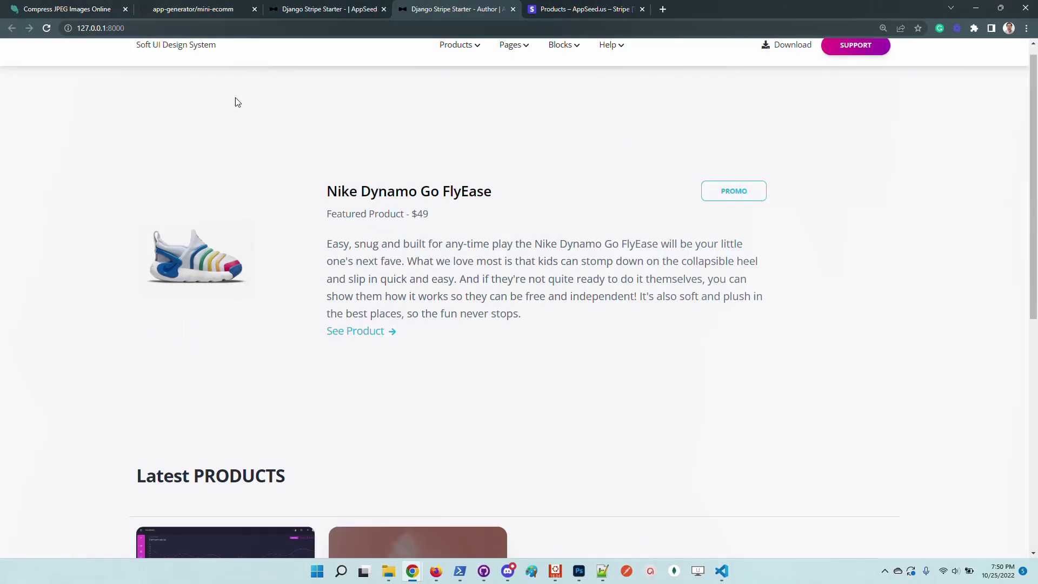
{"action": "scroll", "coordinate": [126, 256], "scroll_direction": "down", "scroll_amount": 7}
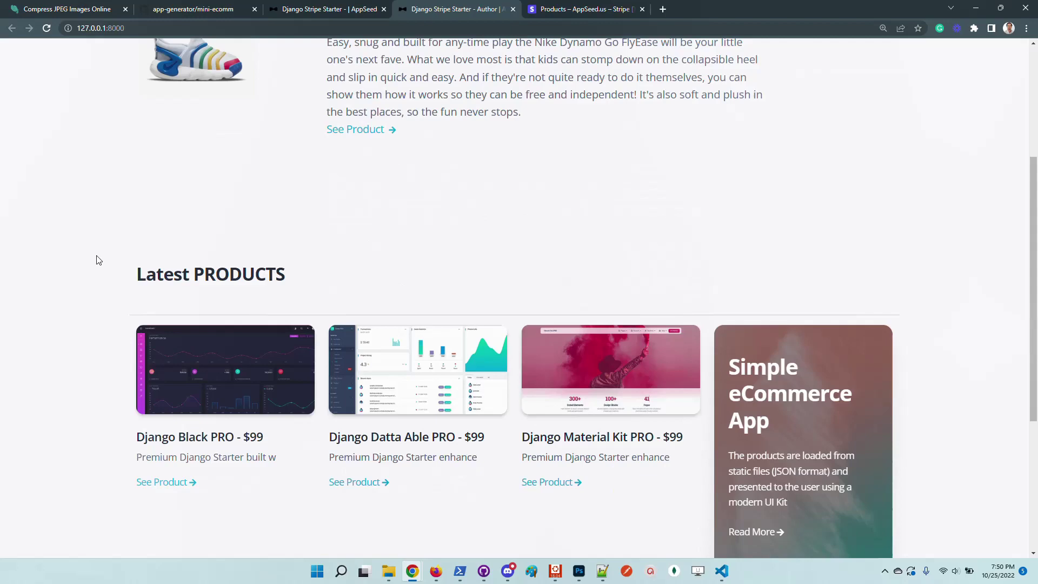
{"action": "scroll", "coordinate": [127, 308], "scroll_direction": "up", "scroll_amount": 1, "text": "ctrl"}
{"action": "scroll", "coordinate": [143, 308], "scroll_direction": "down", "scroll_amount": 2, "text": "ctrl"}
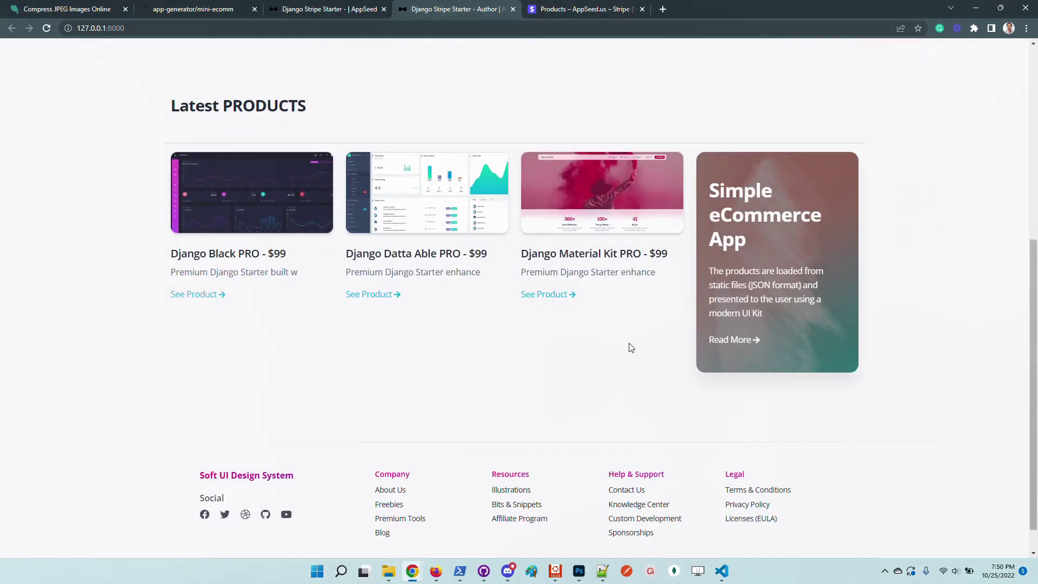
Open the Django Black PRO product page and start buying it for $99
{"action": "left_click", "coordinate": [236, 256]}
{"action": "scroll", "coordinate": [697, 221], "scroll_direction": "down", "scroll_amount": 1}
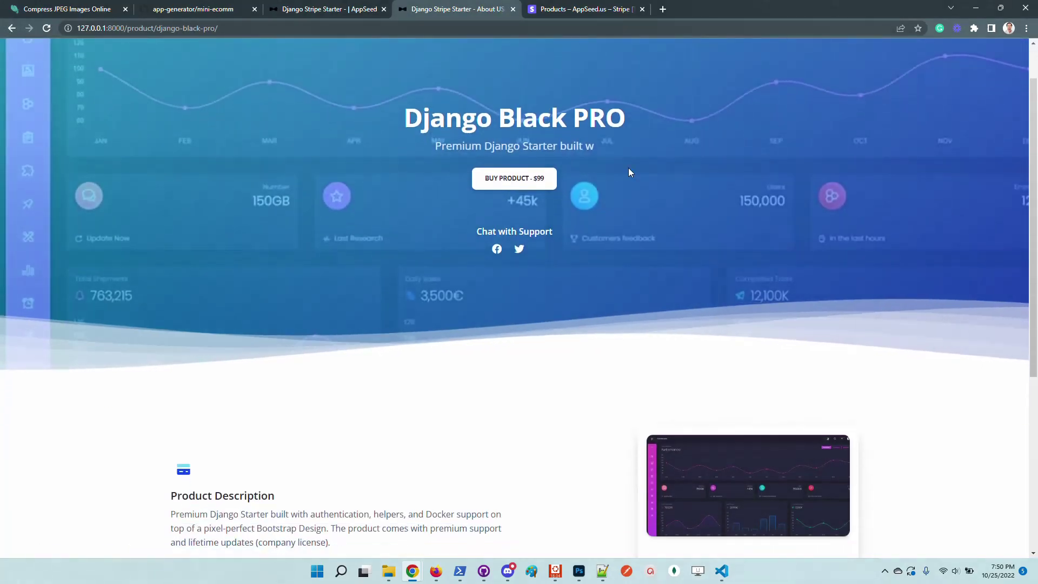
{"action": "scroll", "coordinate": [771, 217], "scroll_direction": "up", "scroll_amount": 1}
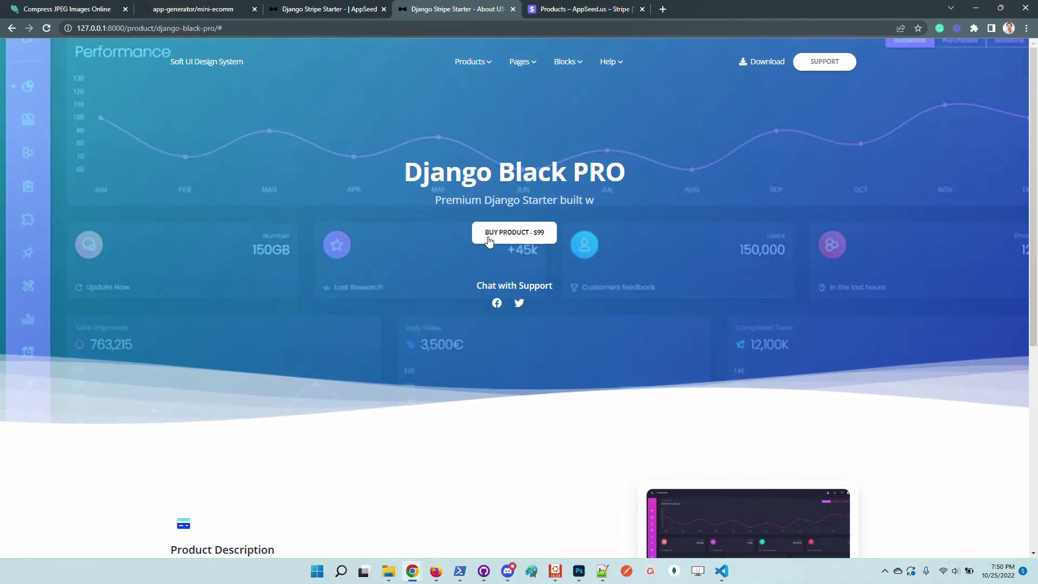
{"action": "left_click", "coordinate": [521, 236]}
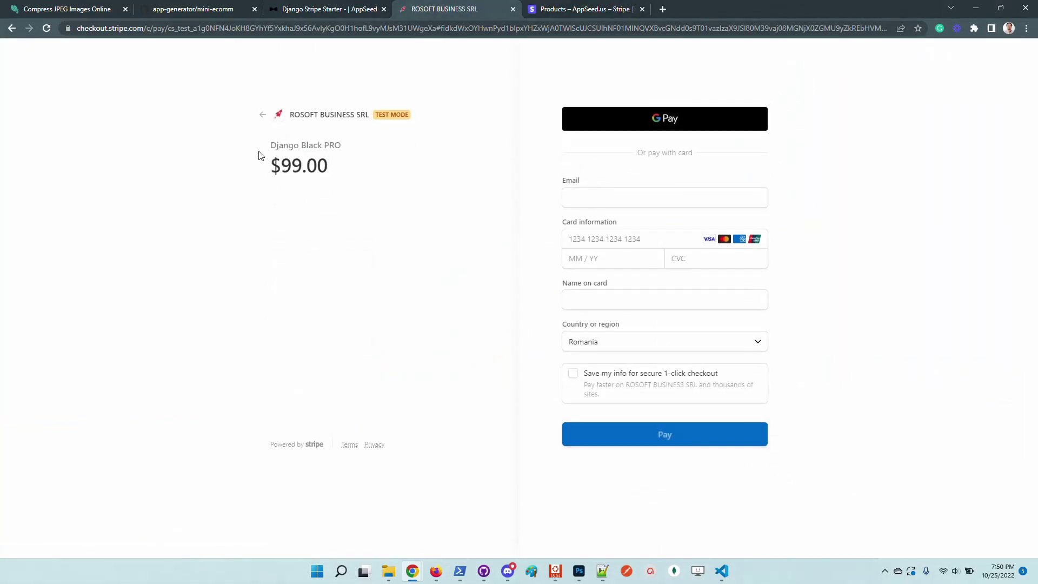
Compare the $99.00 checkout price against the product prices in the Stripe dashboard
{"action": "triple_click", "coordinate": [275, 166]}
{"action": "left_click", "coordinate": [593, 10]}
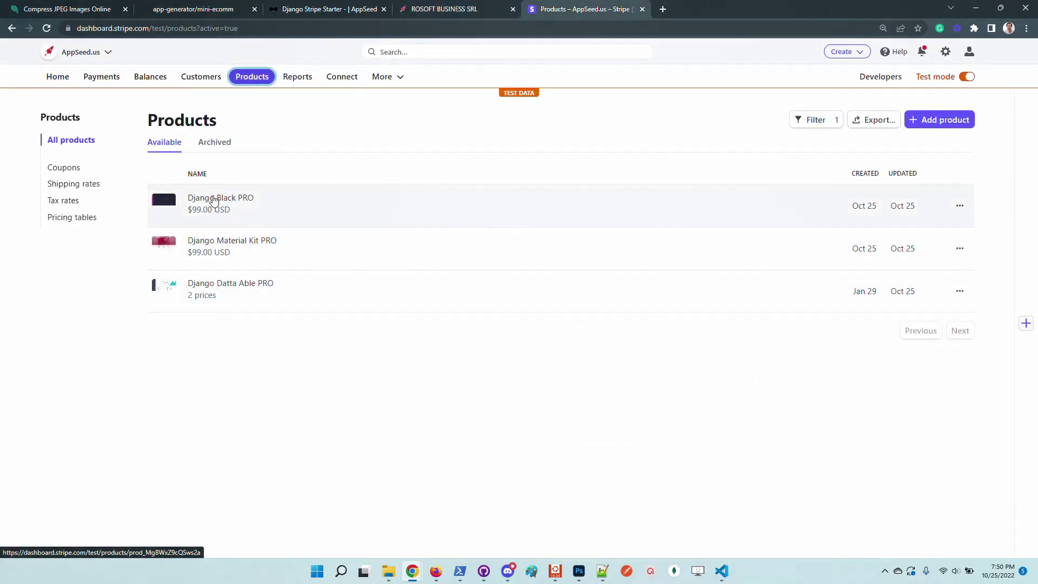
{"action": "left_click", "coordinate": [444, 9]}
{"action": "left_click", "coordinate": [636, 197]}
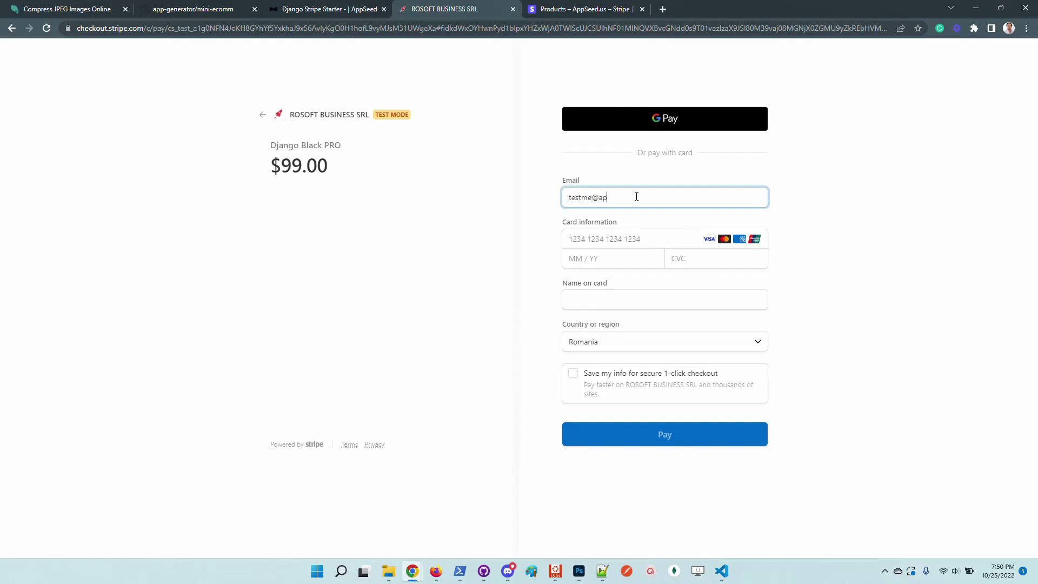
{"action": "key", "text": "Tab"}
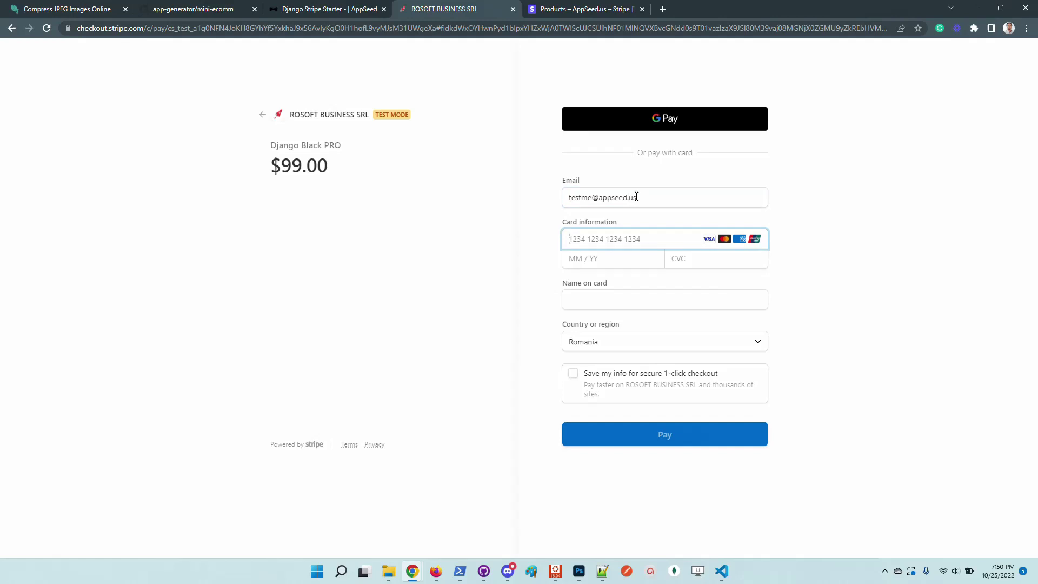
{"action": "type", "text": "4242 4242 4242 4242"}
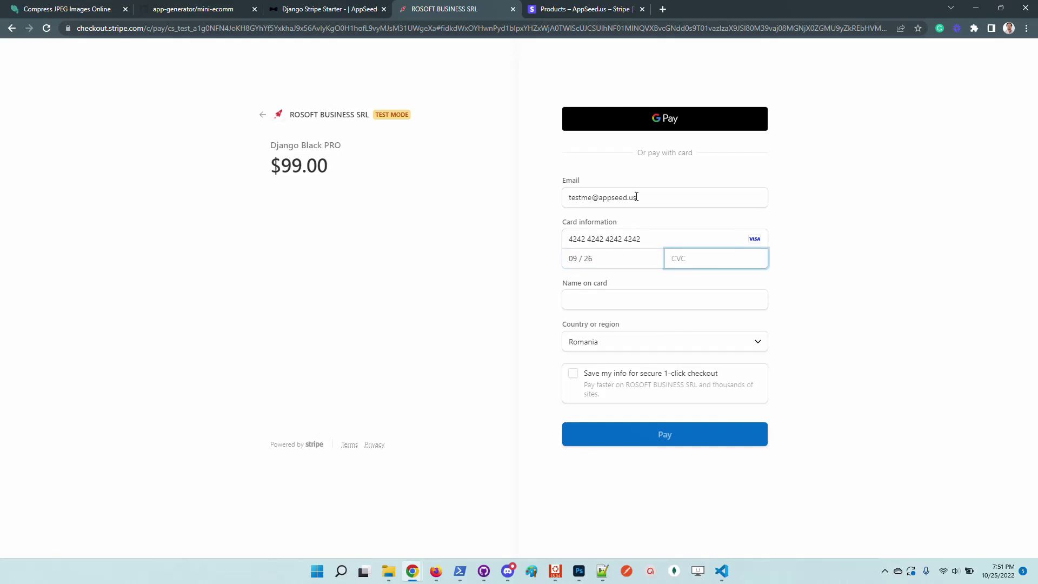
{"action": "left_click", "coordinate": [586, 302]}
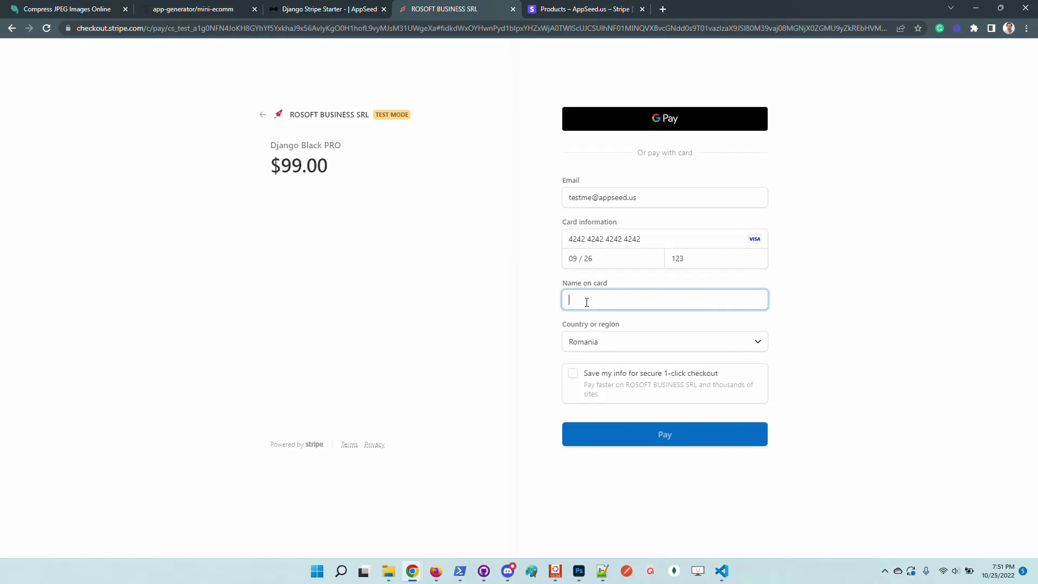
{"action": "type", "text": "Rambo"}
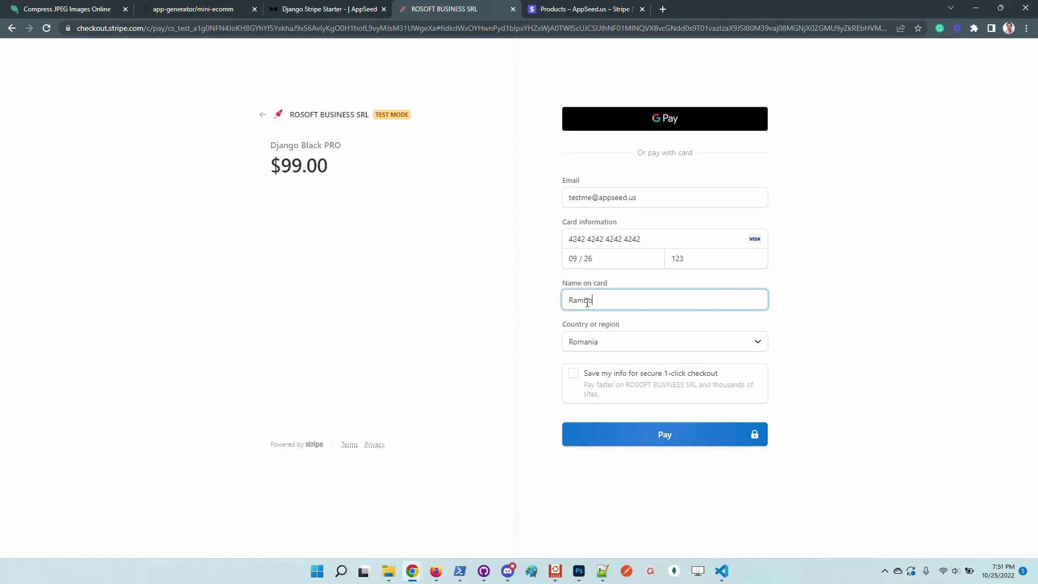
{"action": "left_click", "coordinate": [658, 441]}
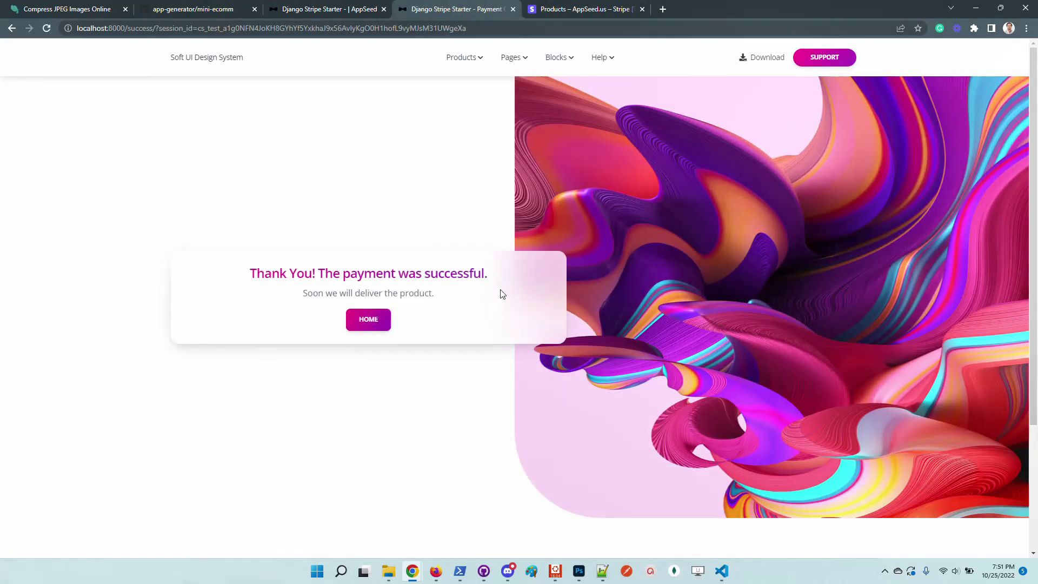
Find the latest succeeded $99.00 Django Black PRO payment in Stripe's Payments list
{"action": "left_click_drag", "start_coordinate": [500, 274], "coordinate": [292, 218]}
{"action": "left_click", "coordinate": [579, 8]}
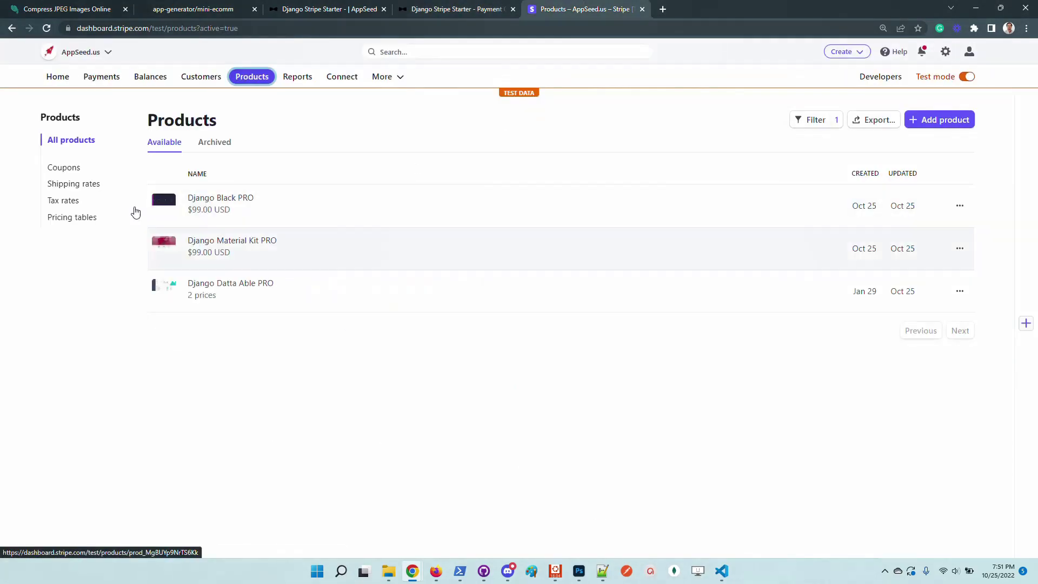
{"action": "left_click", "coordinate": [102, 79]}
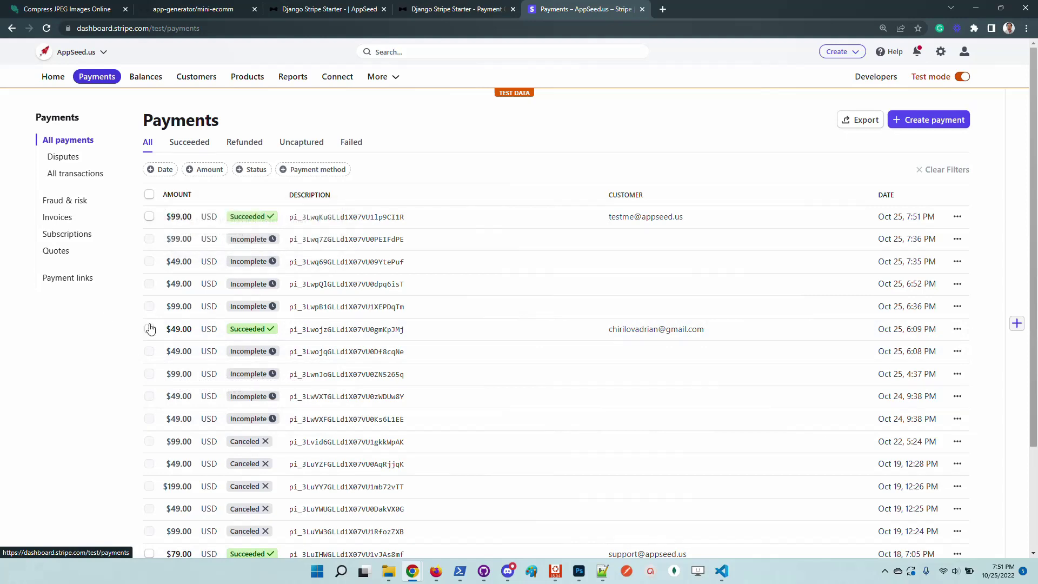
{"action": "left_click_drag", "start_coordinate": [686, 219], "coordinate": [652, 243]}
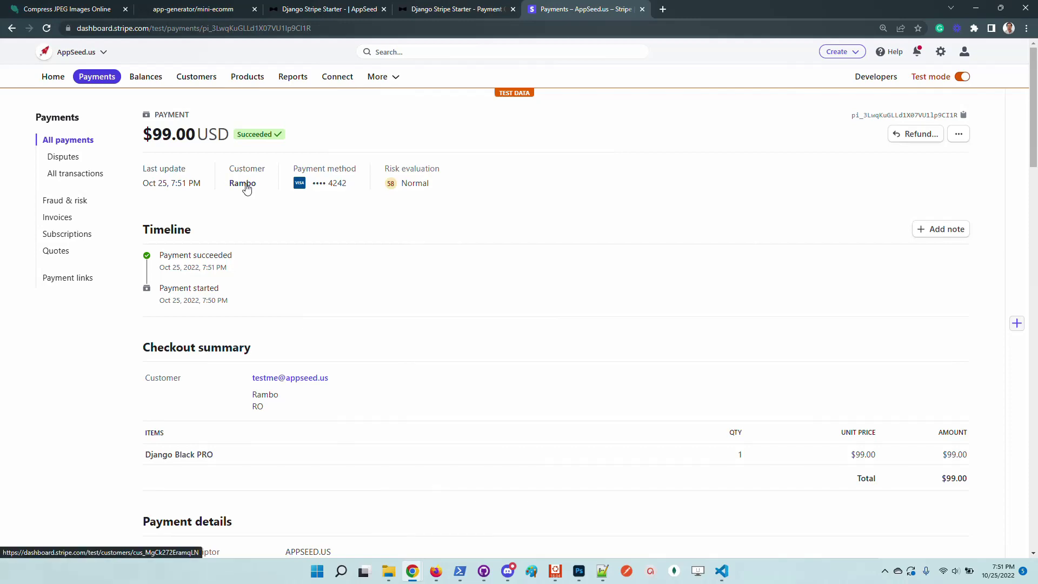
Go from the local payment result page through All Products to the Django Black PRO page
{"action": "left_click", "coordinate": [433, 9]}
{"action": "mouse_move", "coordinate": [463, 59]}
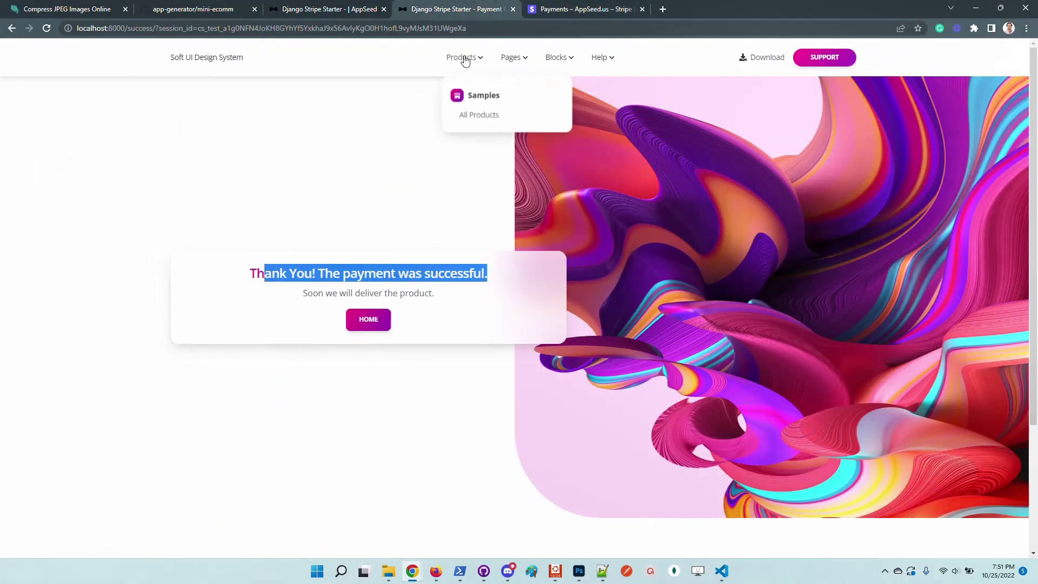
{"action": "left_click", "coordinate": [477, 113]}
{"action": "scroll", "coordinate": [289, 453], "scroll_direction": "down", "scroll_amount": 4}
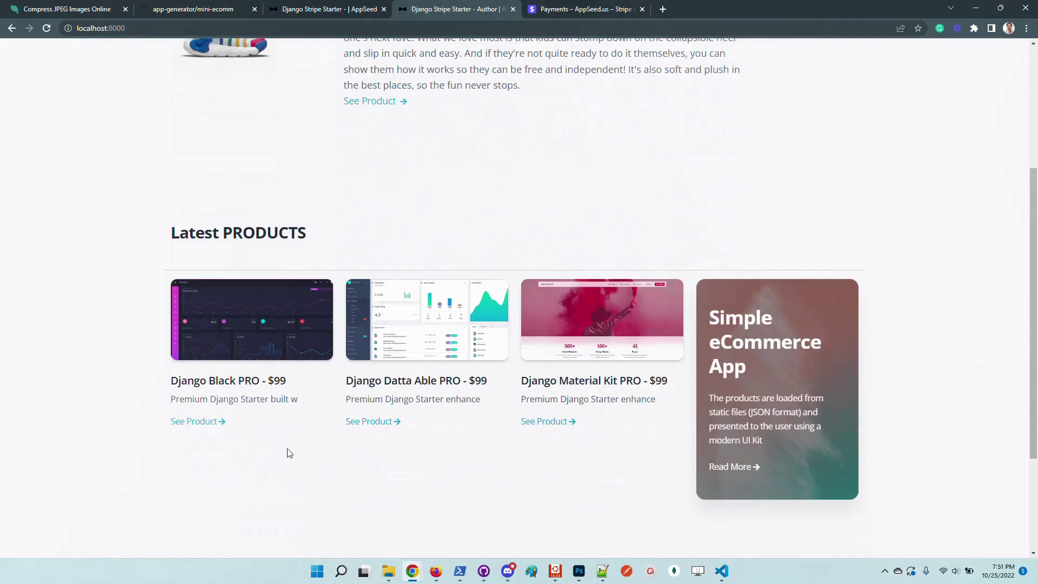
{"action": "left_click", "coordinate": [266, 382]}
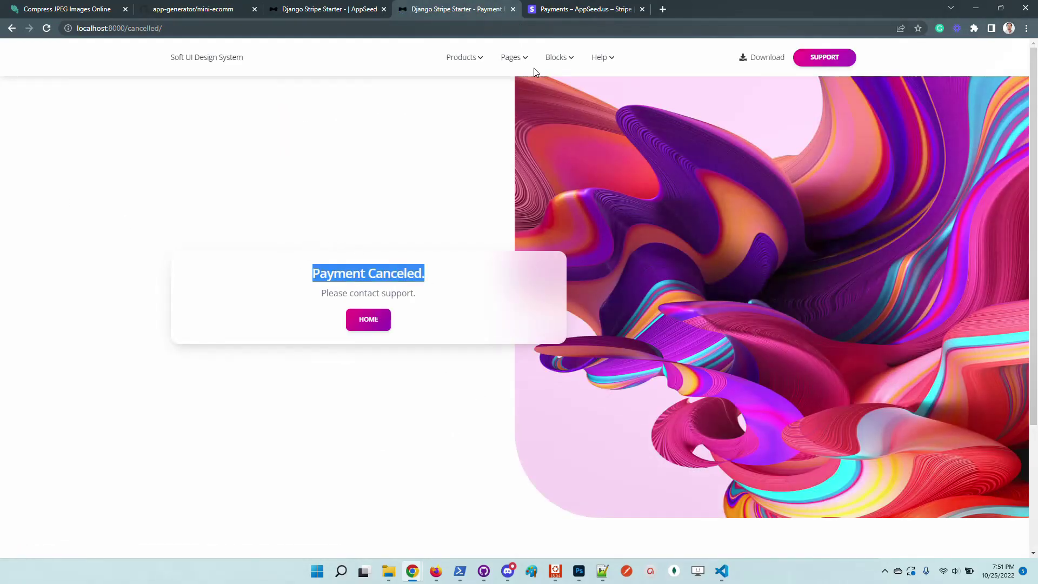
Go back to Stripe's All payments list, which shows the new Incomplete $99.00 entry
{"action": "left_click", "coordinate": [578, 10]}
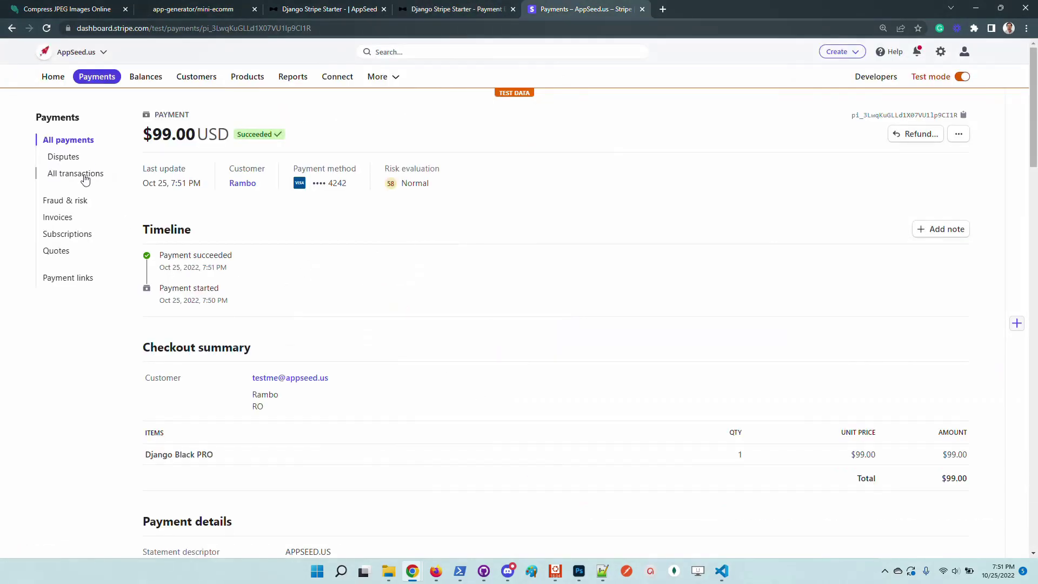
{"action": "left_click", "coordinate": [98, 80]}
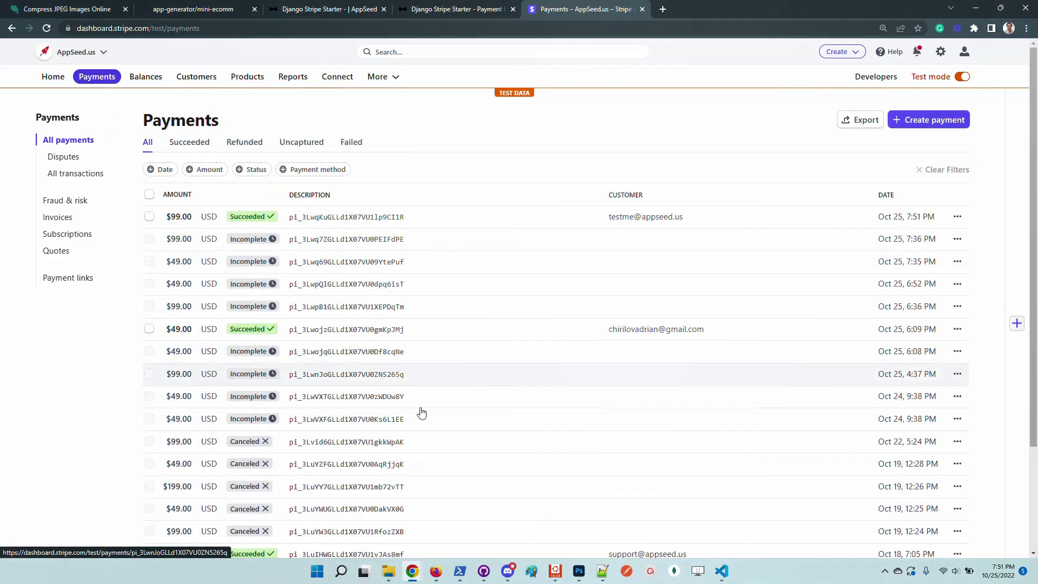
{"action": "mouse_move", "coordinate": [223, 215]}
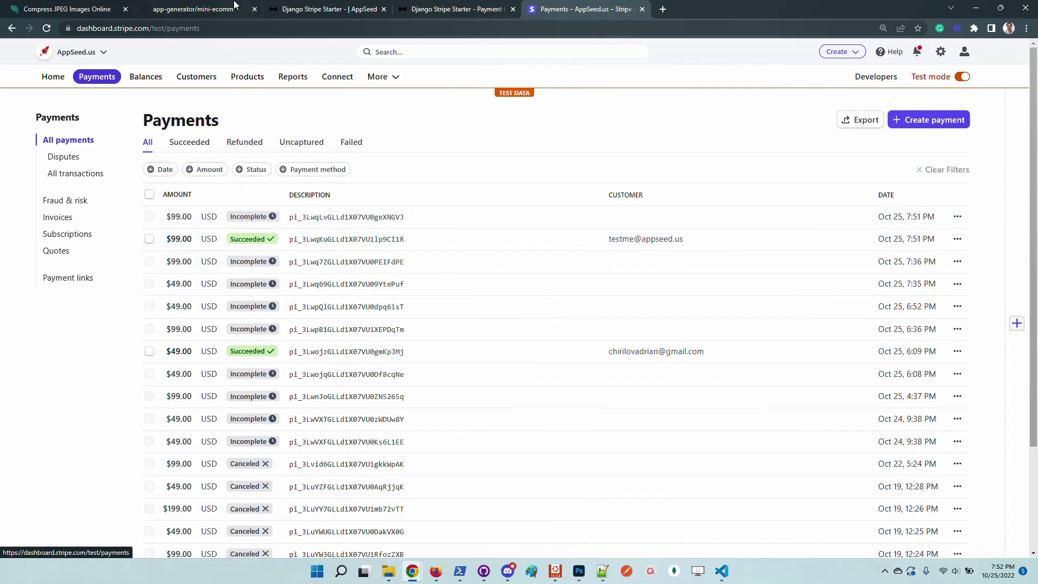
Dismiss the GitHub Desktop prompt and scroll to the README roadmap listing Docker and CI/CD
{"action": "left_click", "coordinate": [193, 7]}
{"action": "left_click", "coordinate": [90, 296]}
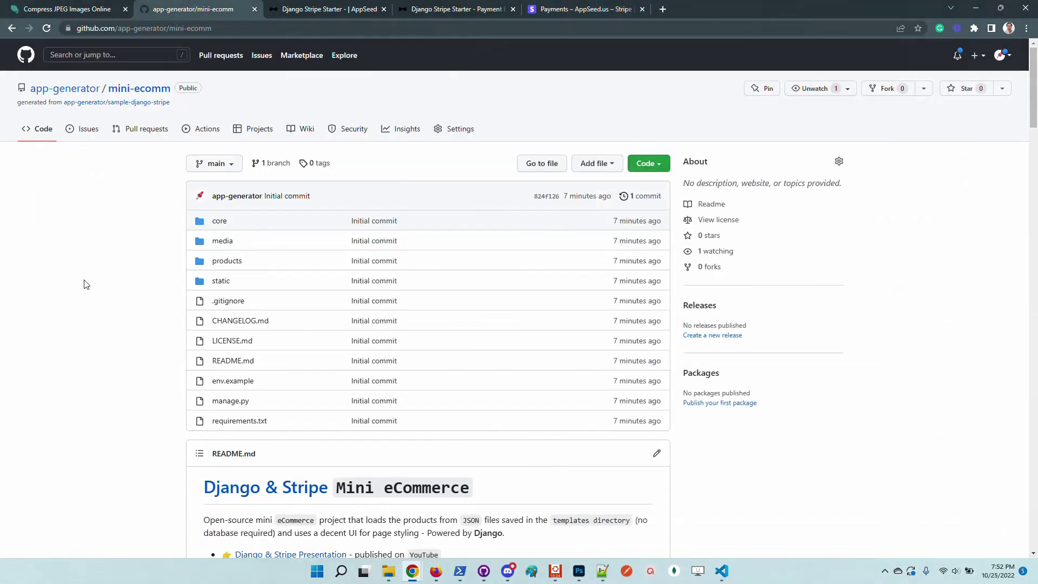
{"action": "scroll", "coordinate": [89, 276], "scroll_direction": "down", "scroll_amount": 2}
{"action": "scroll", "coordinate": [86, 260], "scroll_direction": "up", "scroll_amount": 2}
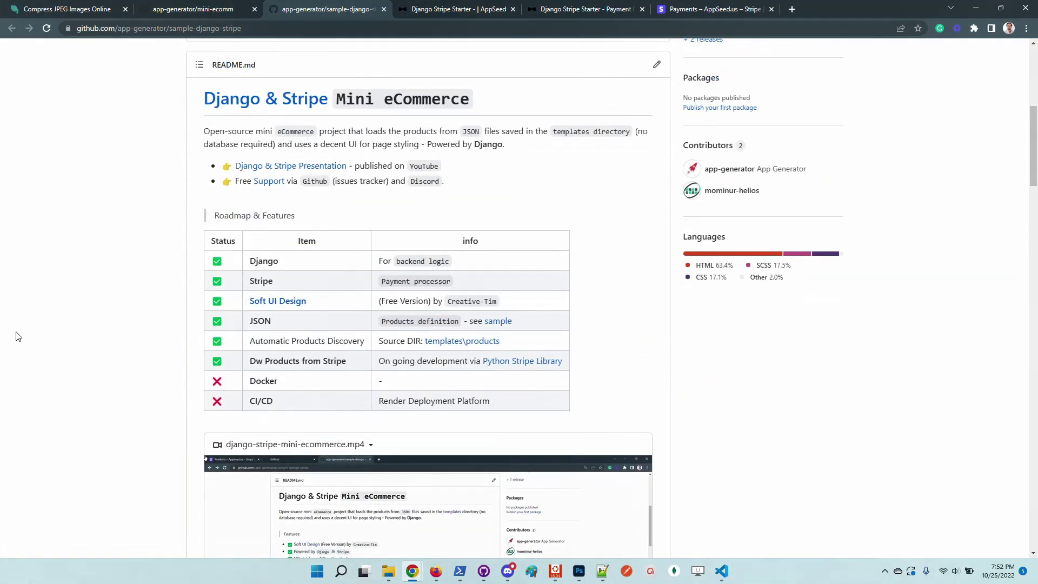
{"action": "scroll", "coordinate": [10, 300], "scroll_direction": "up", "scroll_amount": 6}
{"action": "scroll", "coordinate": [17, 301], "scroll_direction": "down", "scroll_amount": 5}
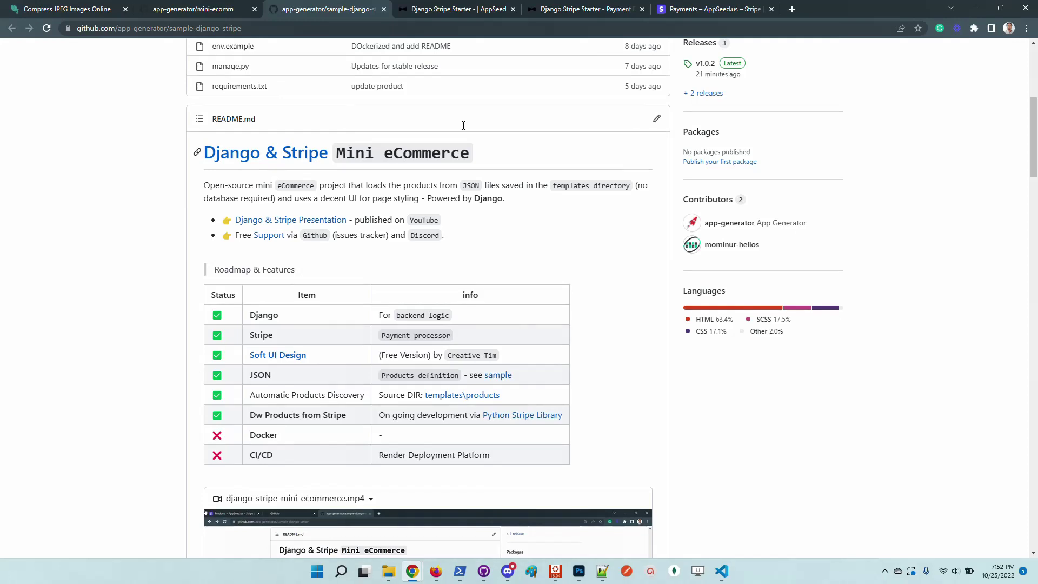
Fetch the Stripe products on the local import page and show Django Black PRO's Stripe JSON
{"action": "left_click", "coordinate": [455, 8]}
{"action": "left_click", "coordinate": [244, 168]}
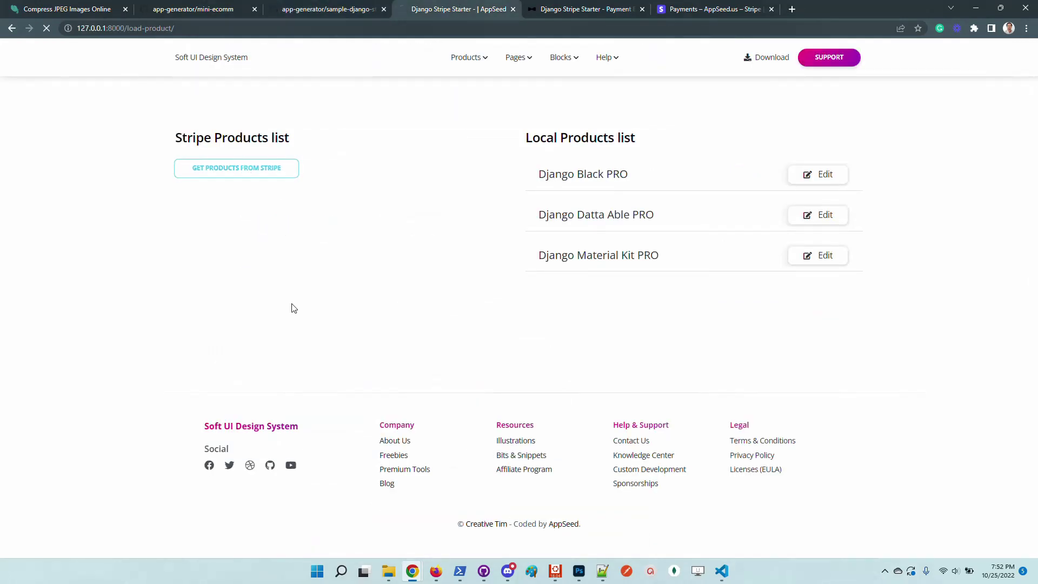
{"action": "left_click", "coordinate": [459, 203]}
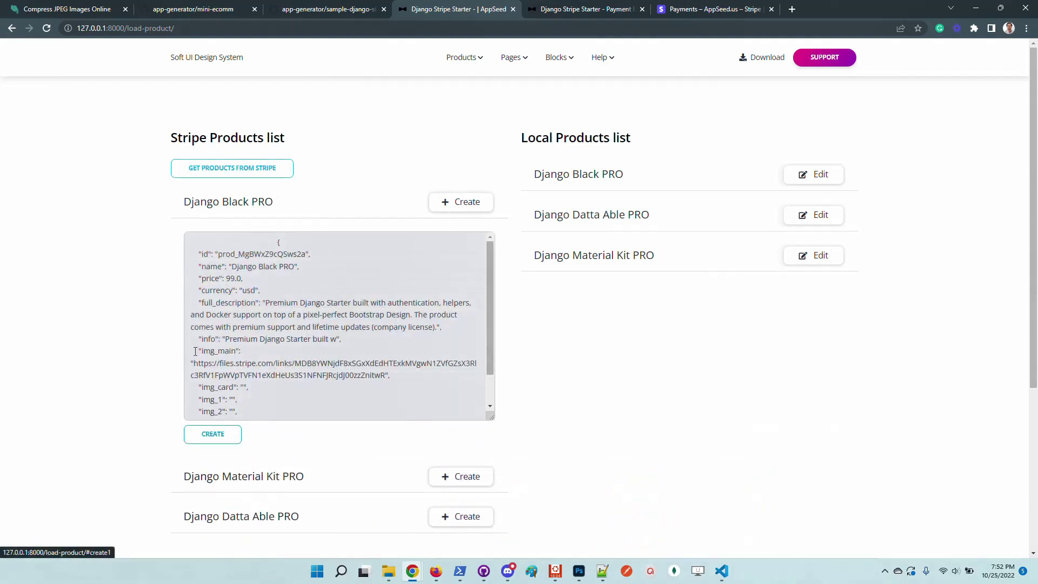
Inspect Django Black PRO's local JSON and its img_main image URL, then return to the store home
{"action": "left_click", "coordinate": [816, 177]}
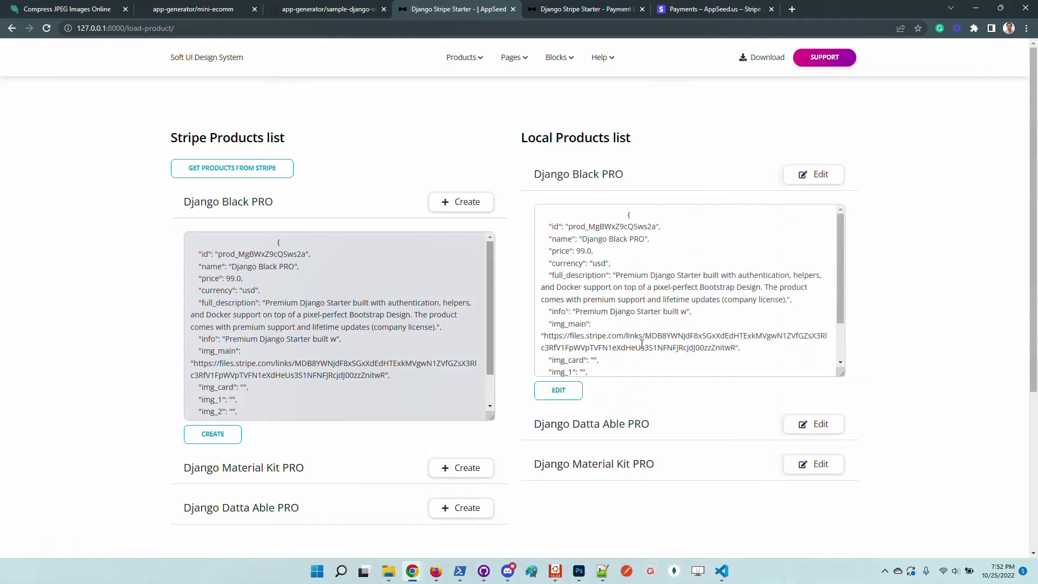
{"action": "scroll", "coordinate": [580, 292], "scroll_direction": "down", "scroll_amount": 1}
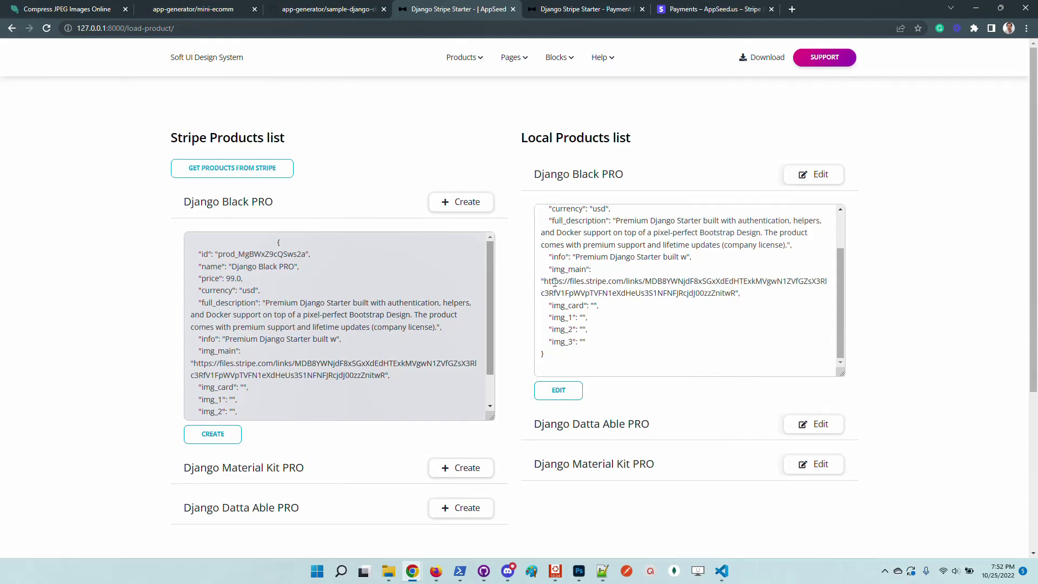
{"action": "left_click_drag", "start_coordinate": [546, 281], "coordinate": [737, 296]}
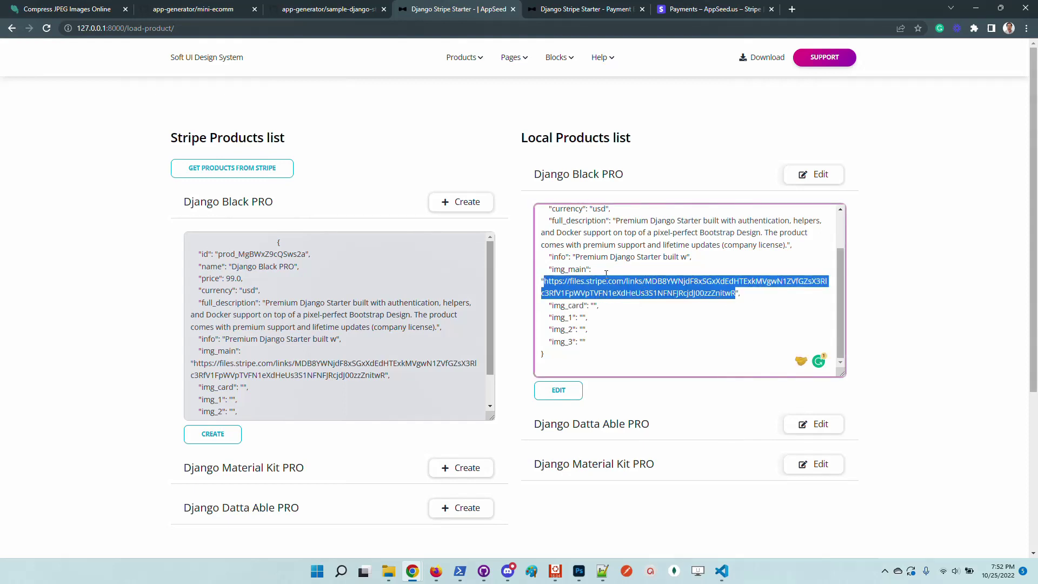
{"action": "left_click", "coordinate": [552, 284]}
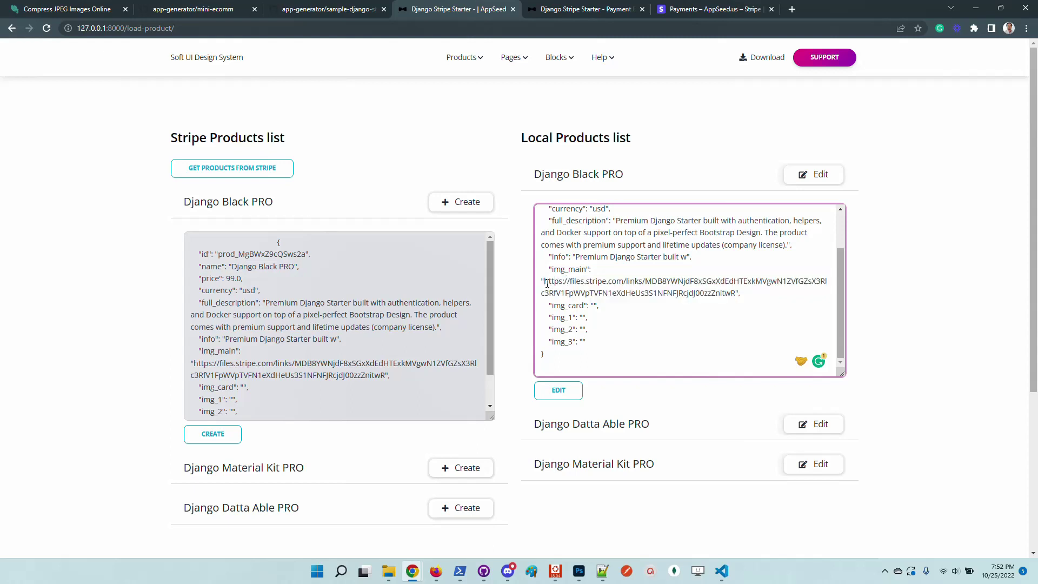
{"action": "left_click_drag", "start_coordinate": [546, 282], "coordinate": [734, 293]}
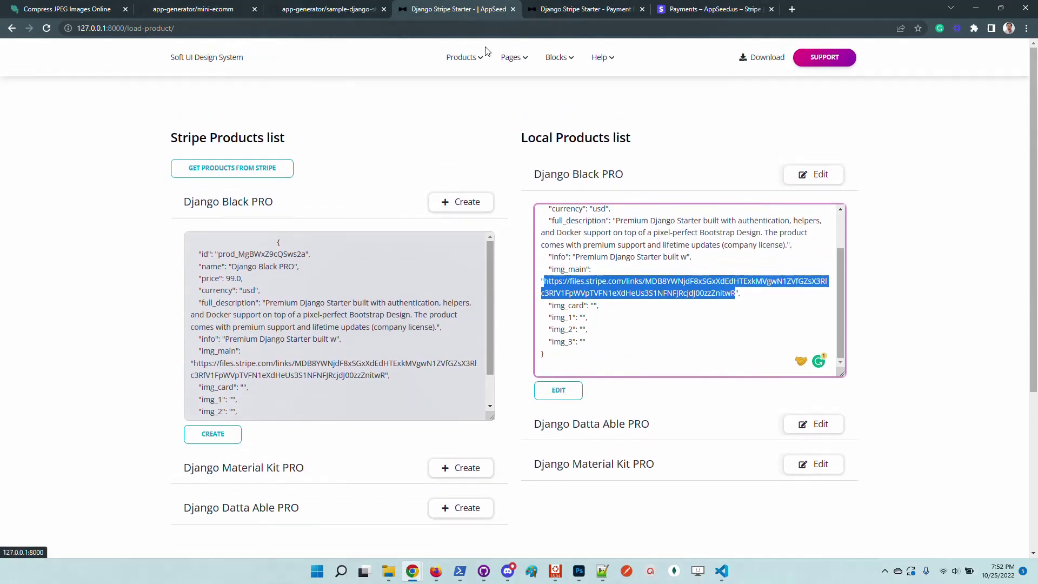
{"action": "left_click", "coordinate": [205, 58]}
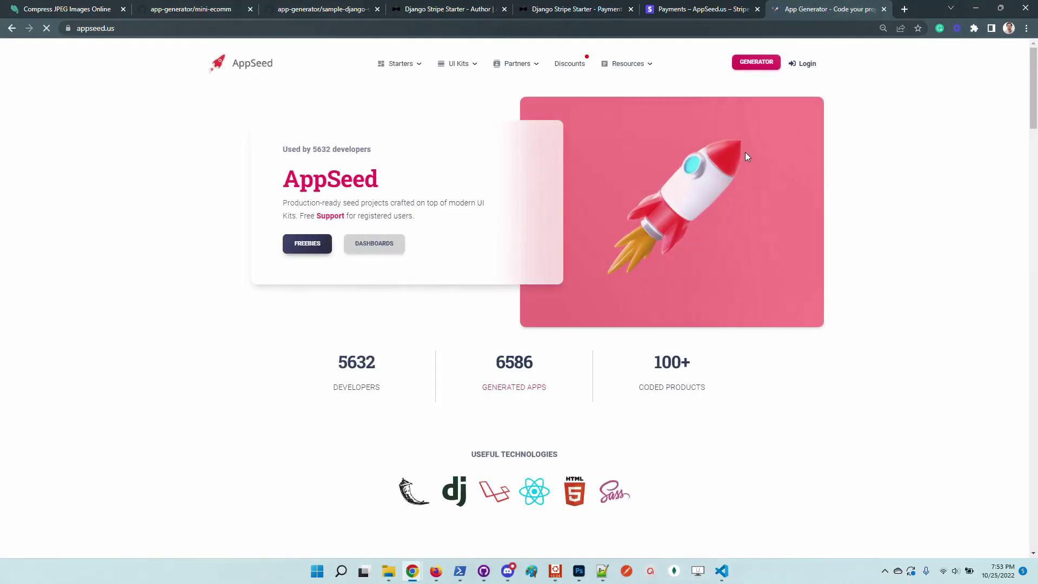
Open the AppSeed Resources > Support page and highlight its support e-mail address
{"action": "mouse_move", "coordinate": [627, 64]}
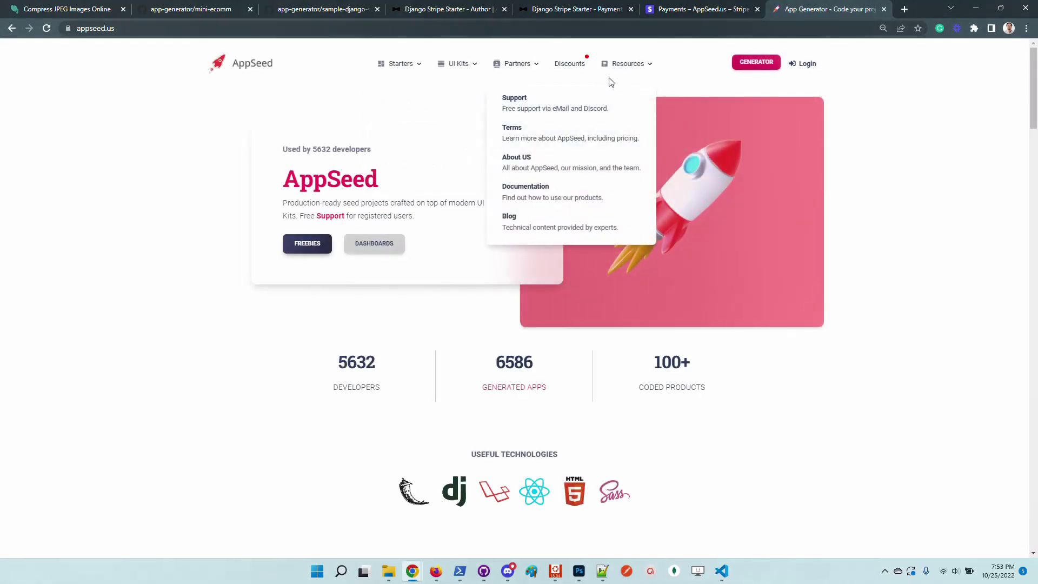
{"action": "left_click", "coordinate": [541, 108]}
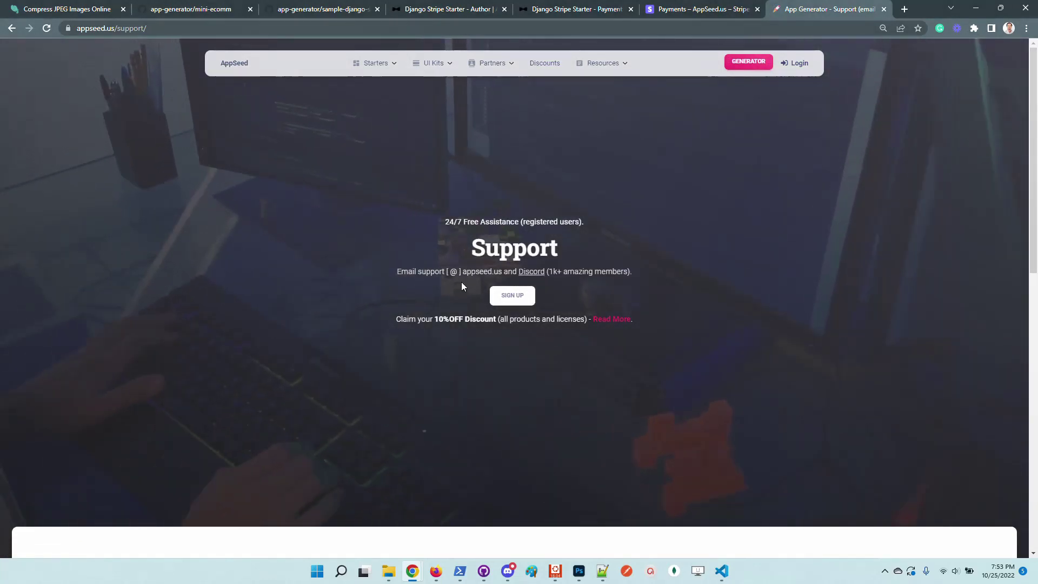
{"action": "left_click_drag", "start_coordinate": [419, 271], "coordinate": [498, 275]}
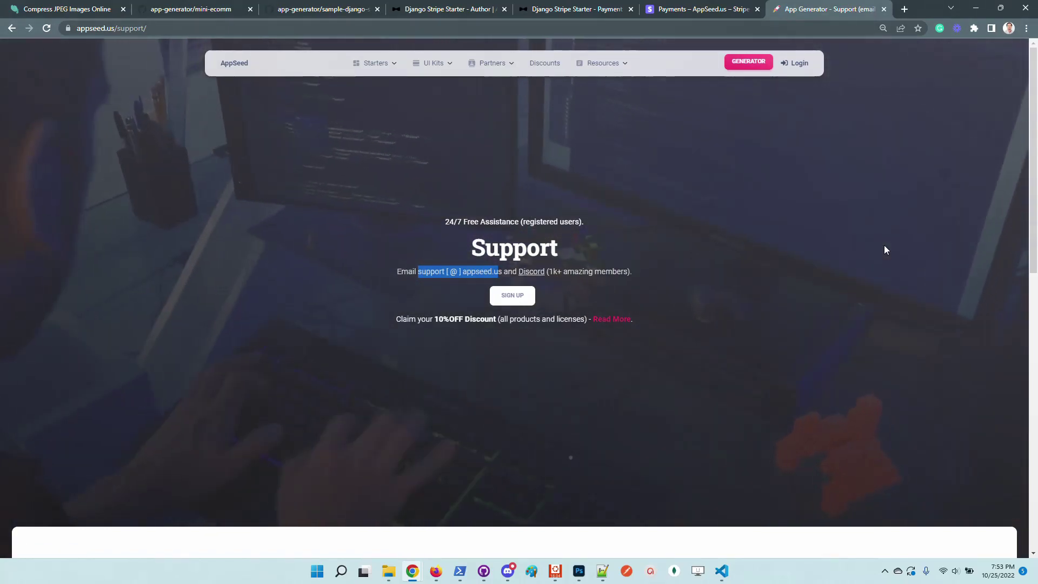
Check the mini-ecomm README's support bullets on GitHub, then return to the AppSeed home page
{"action": "left_click", "coordinate": [206, 7]}
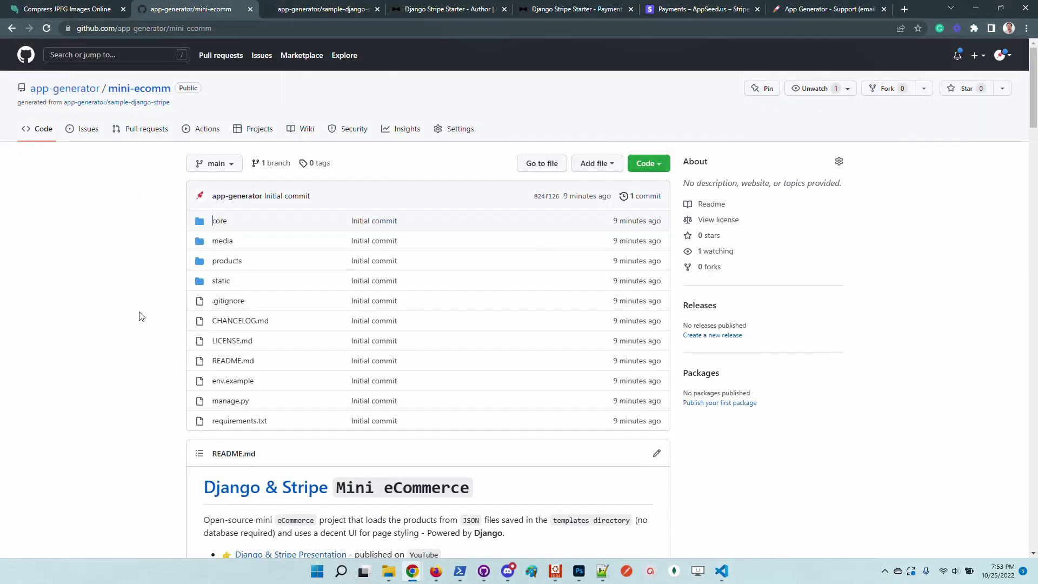
{"action": "scroll", "coordinate": [140, 313], "scroll_direction": "down", "scroll_amount": 4}
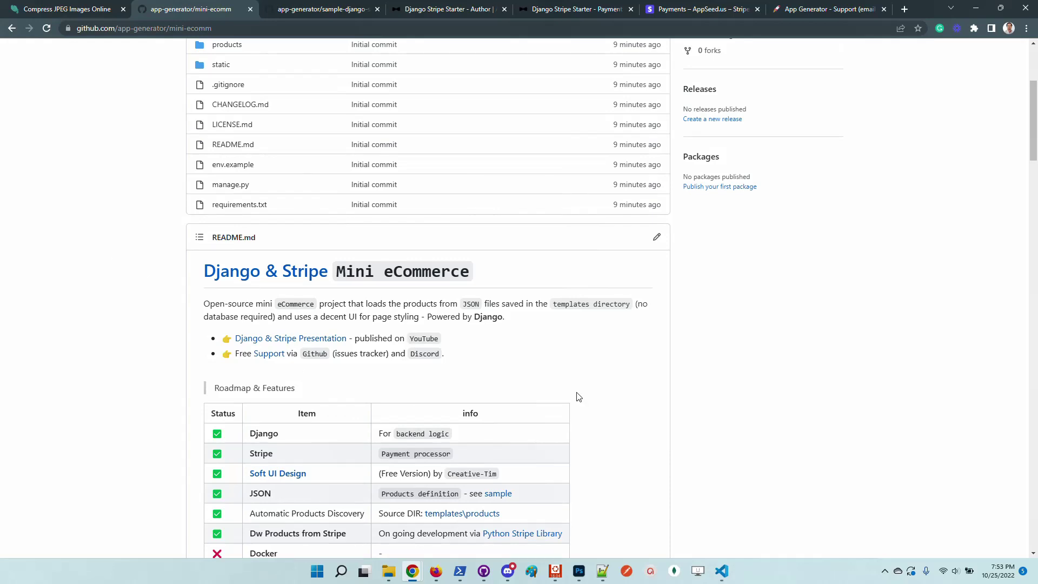
{"action": "left_click_drag", "start_coordinate": [472, 366], "coordinate": [198, 299]}
{"action": "left_click", "coordinate": [86, 279]}
{"action": "scroll", "coordinate": [144, 227], "scroll_direction": "up", "scroll_amount": 4}
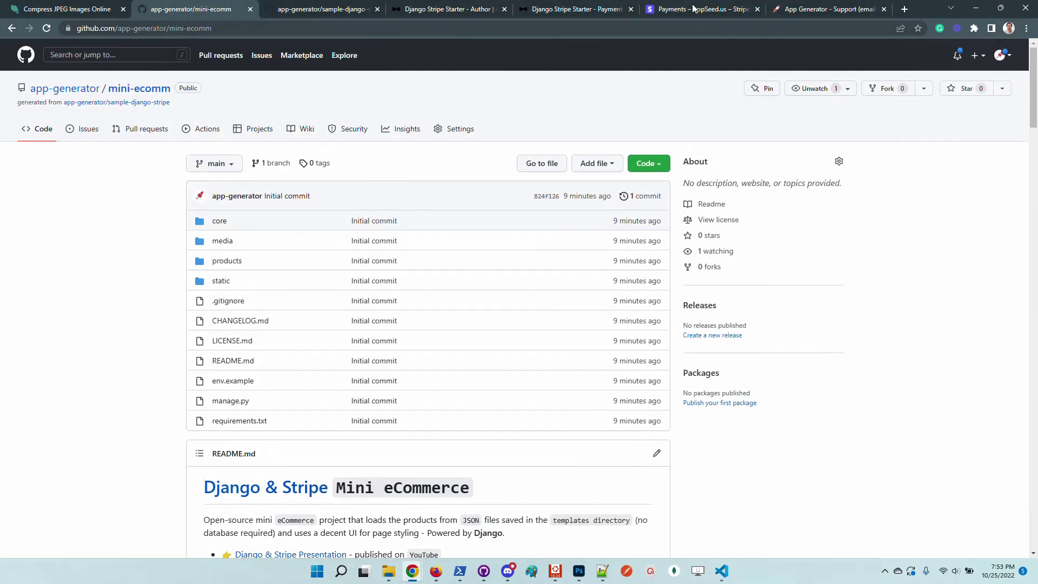
{"action": "left_click", "coordinate": [809, 11]}
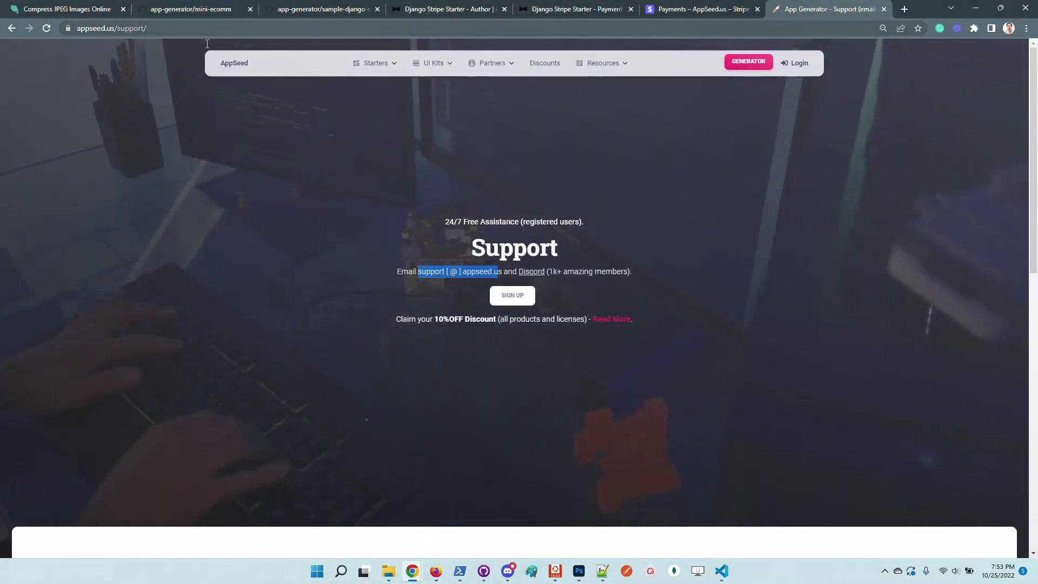
{"action": "left_click", "coordinate": [223, 70]}
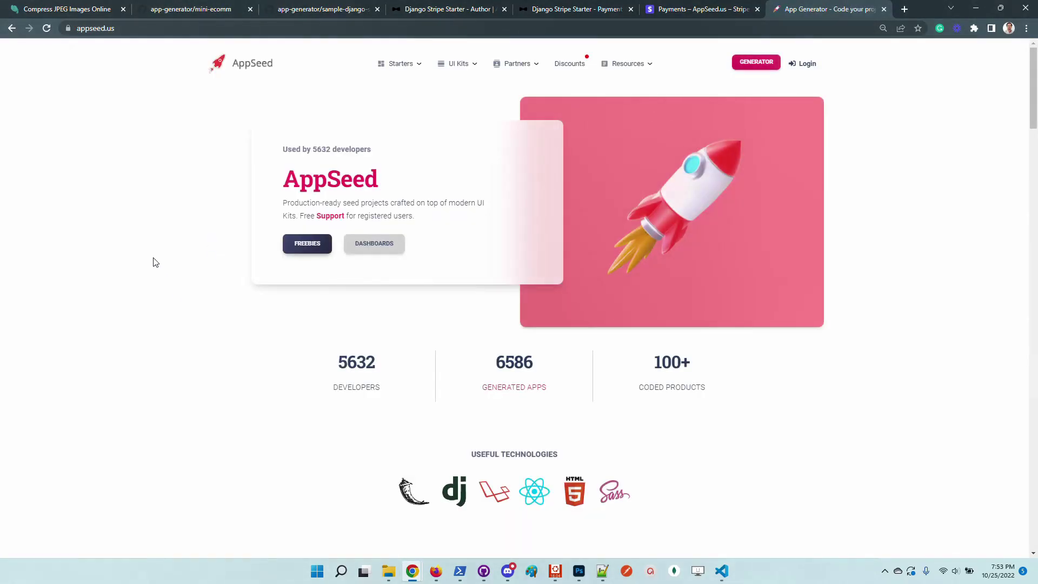